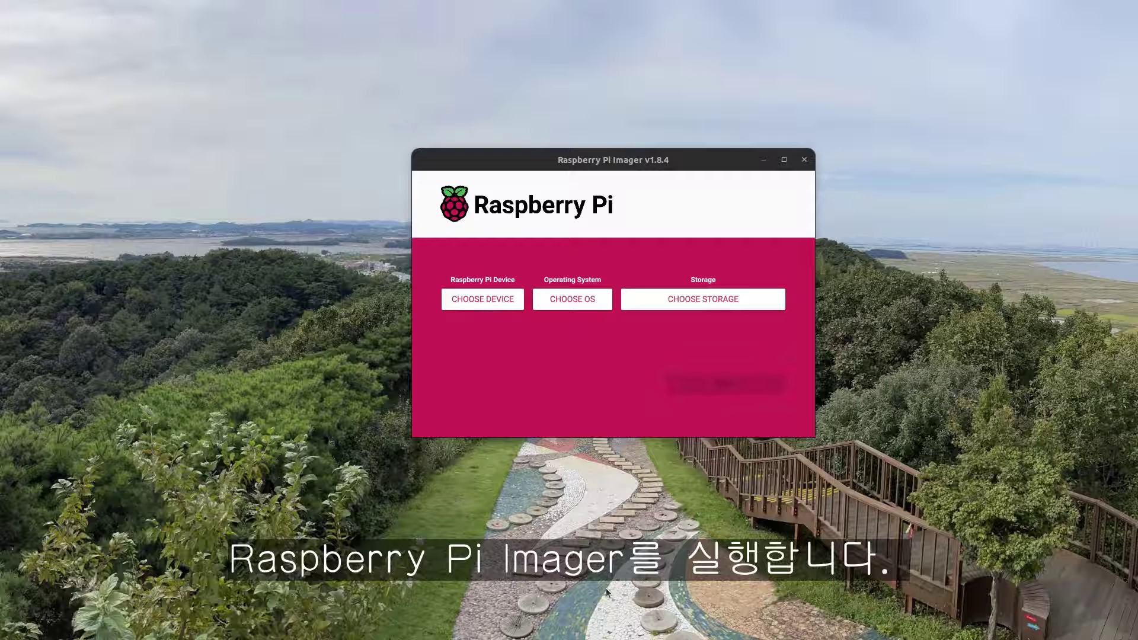
Select Raspberry Pi 4, Raspberry Pi OS (64-bit) and the internal SD card reader, then continue
click(478, 302)
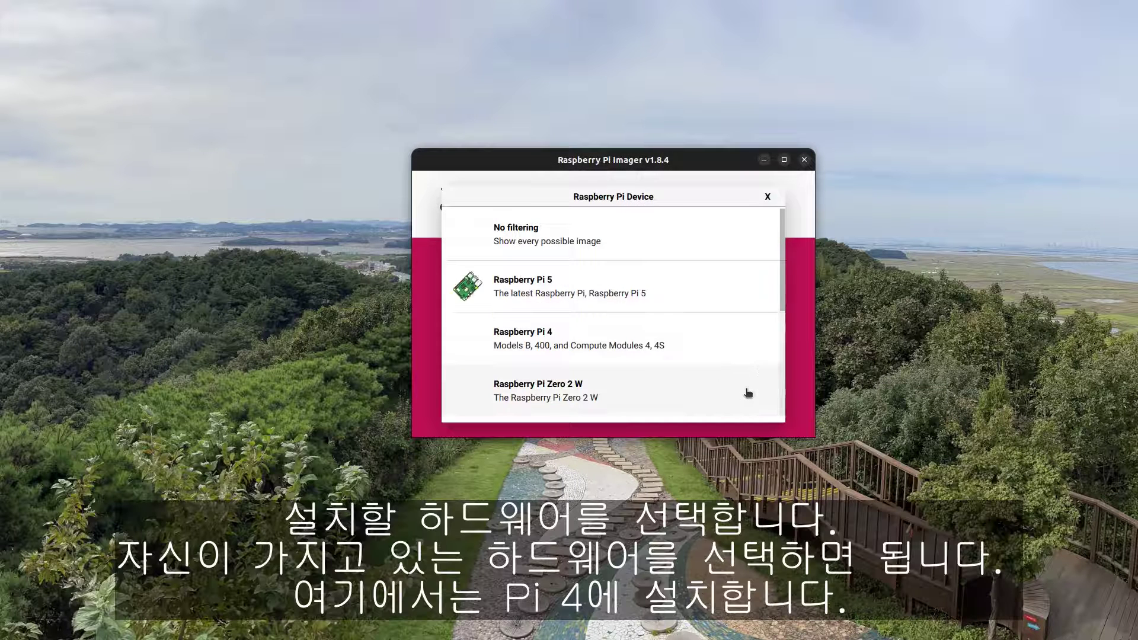
drag(784, 305, 780, 282)
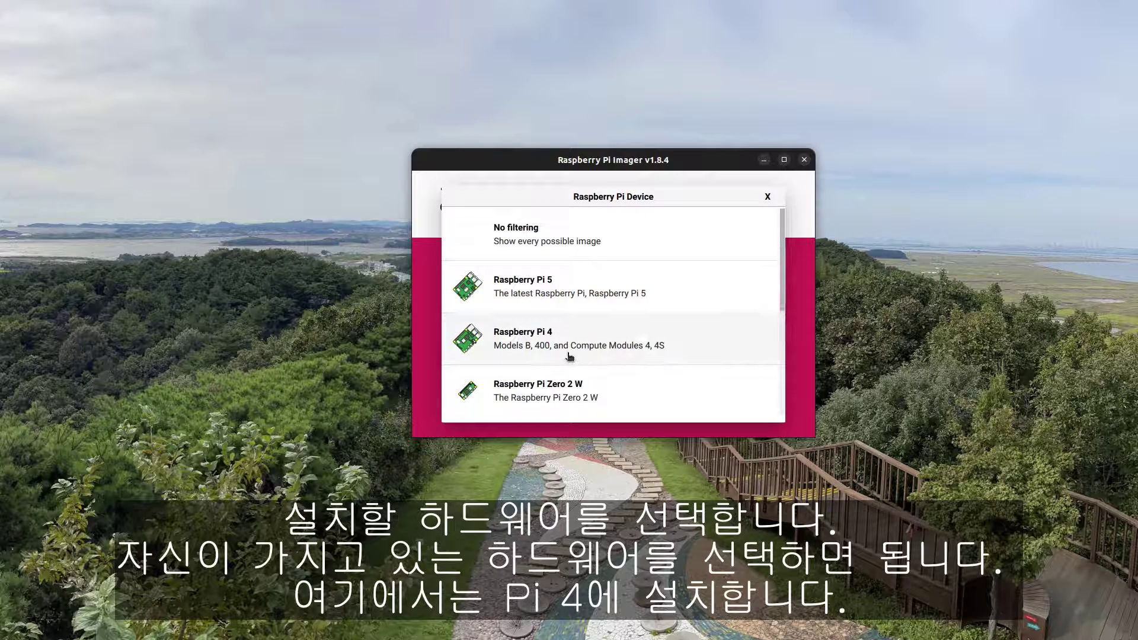
click(567, 353)
click(587, 302)
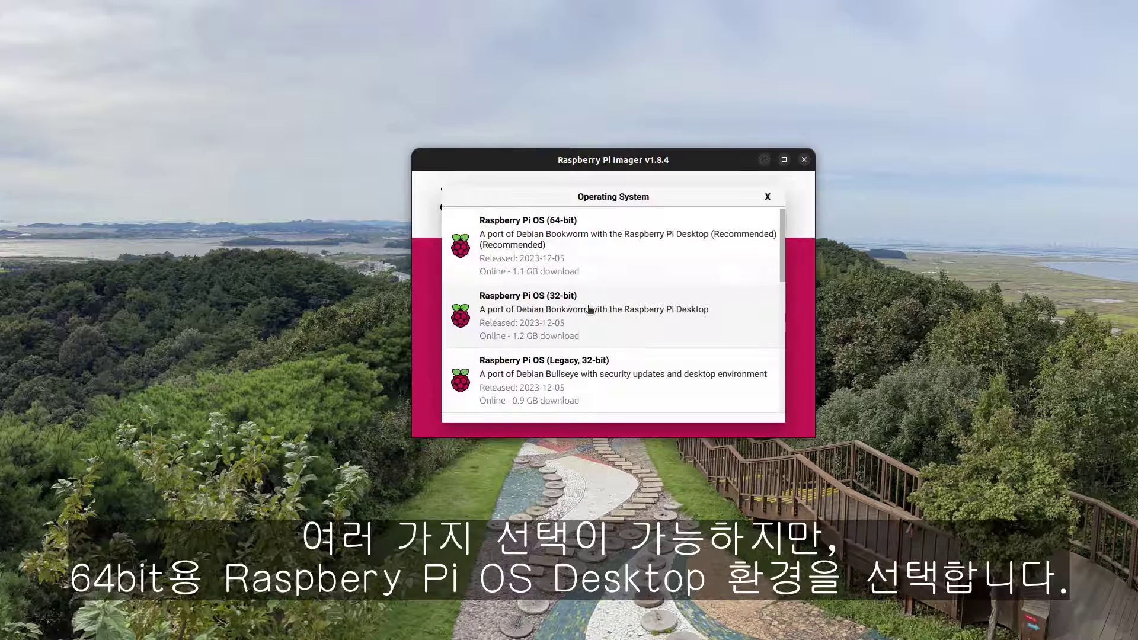
mouse_move(782, 255)
mouse_down()
mouse_move(788, 379)
mouse_move(782, 240)
mouse_up()
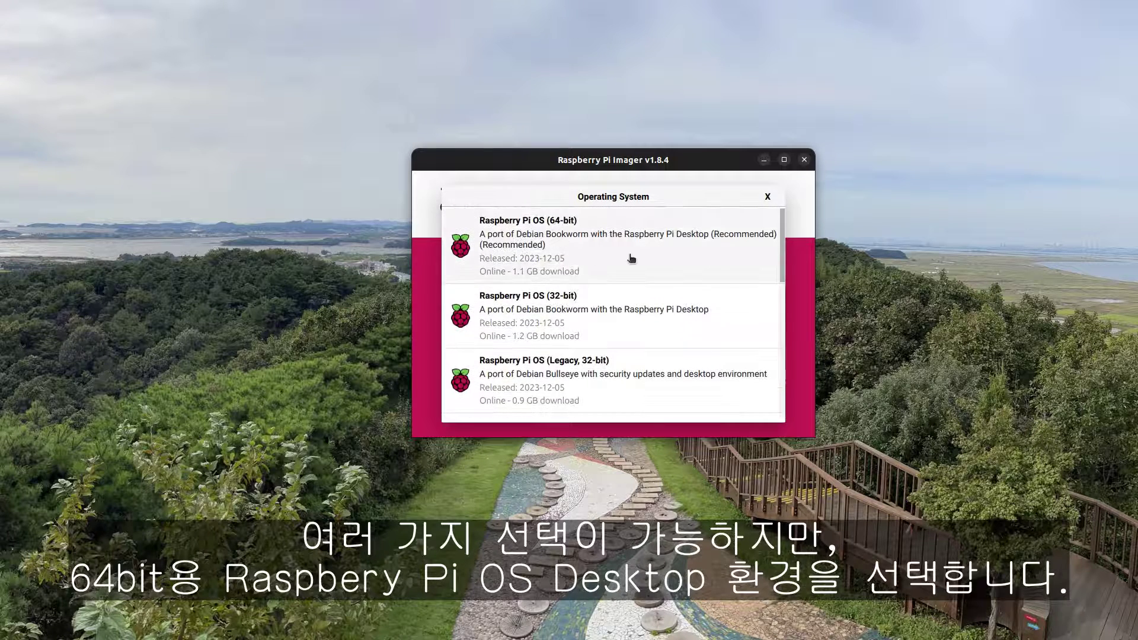
click(665, 255)
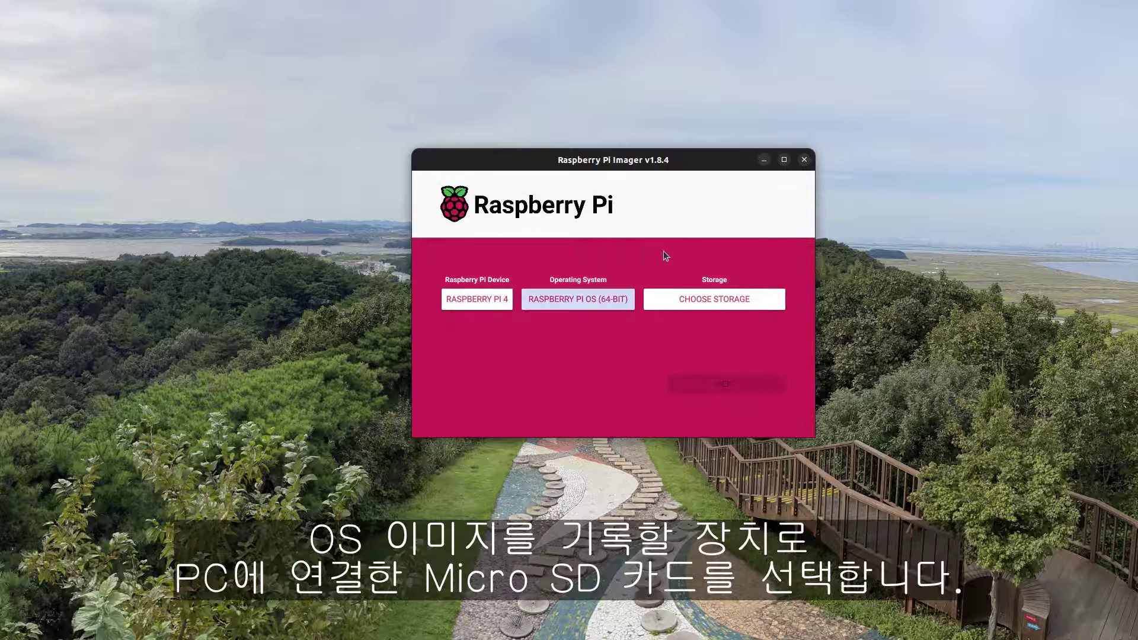
click(727, 300)
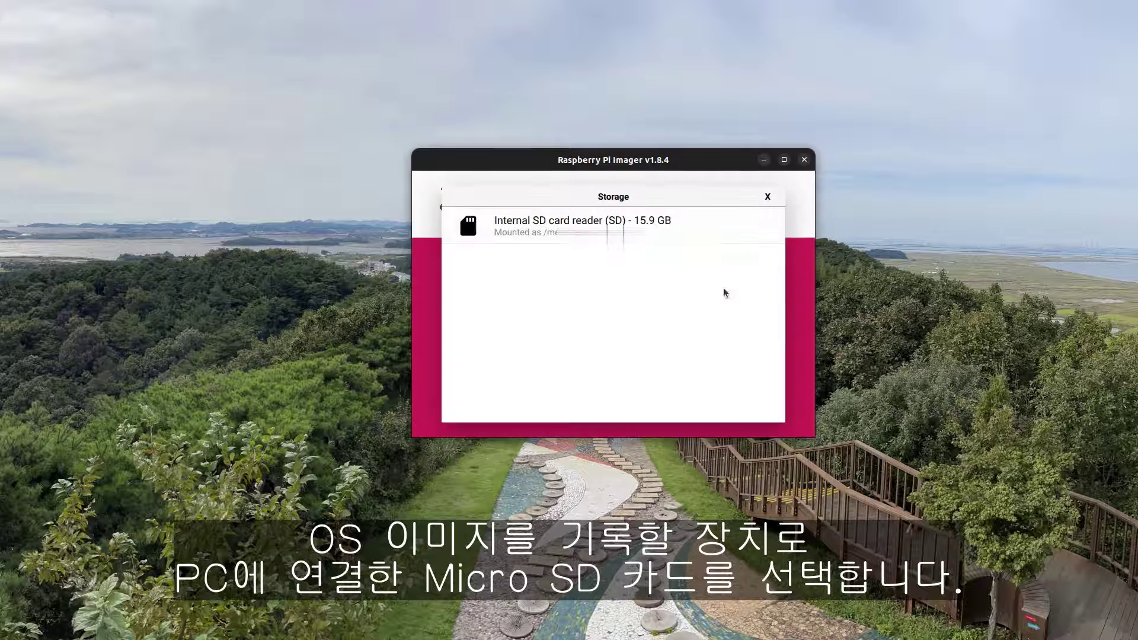
click(681, 234)
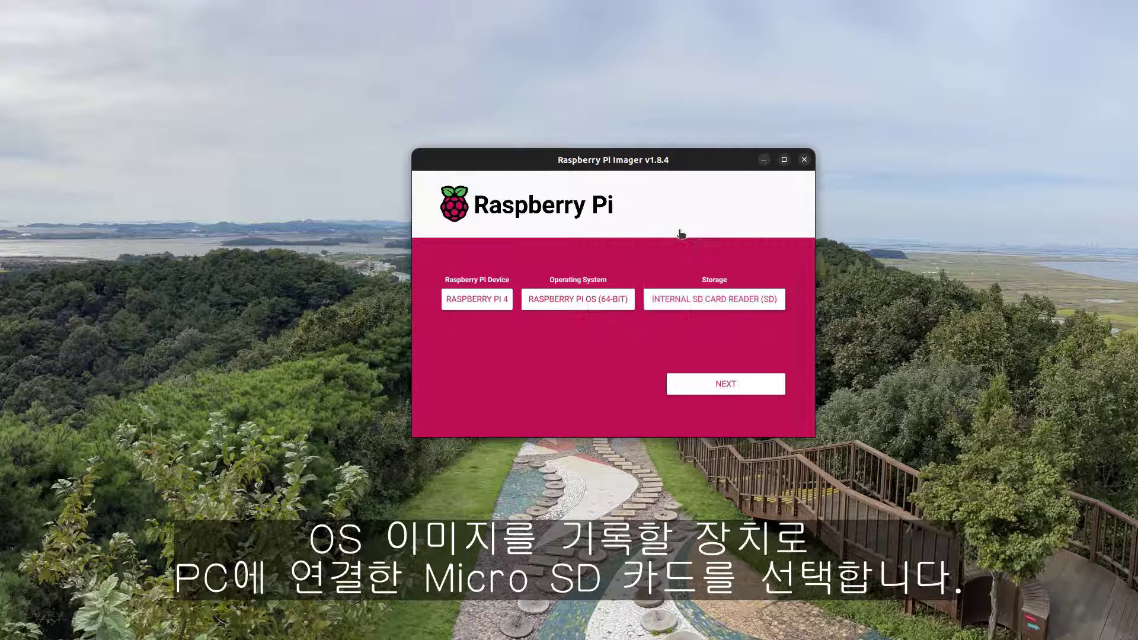
click(726, 384)
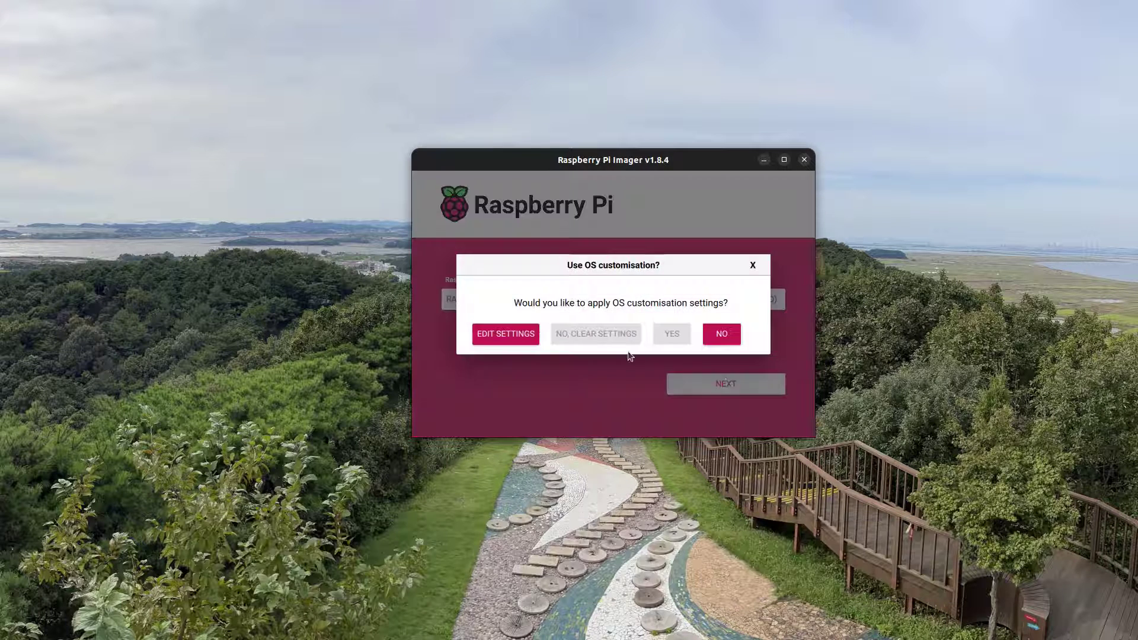
In OS customisation, set hostname mypi, a login username and password, and enable locale settings
click(507, 334)
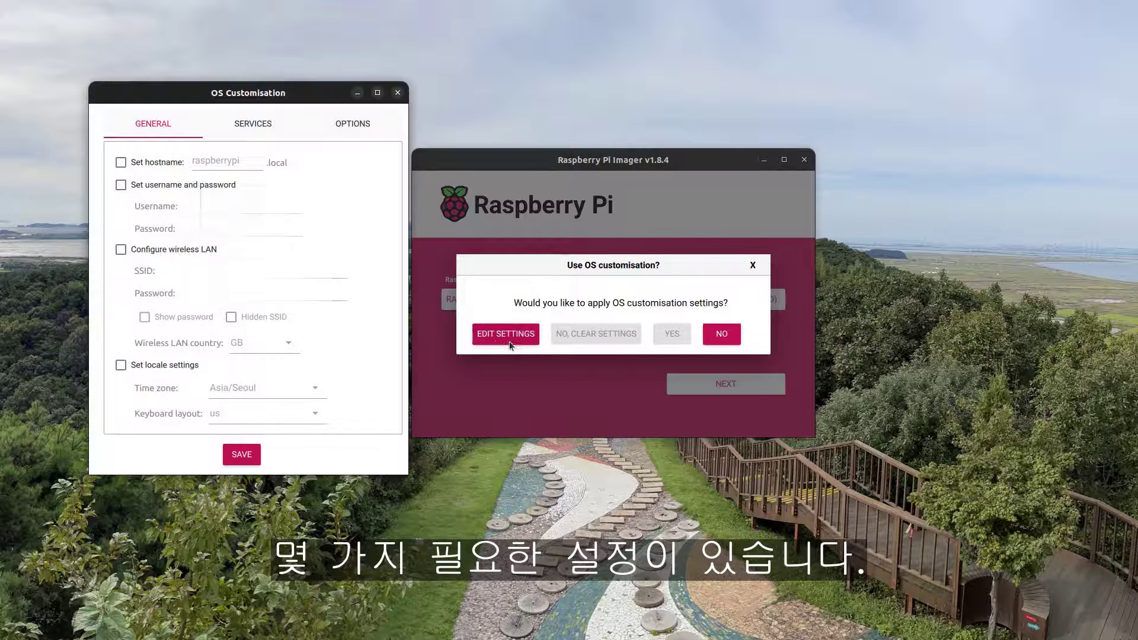
click(120, 164)
double_click(200, 161)
text(mi)
text(p)
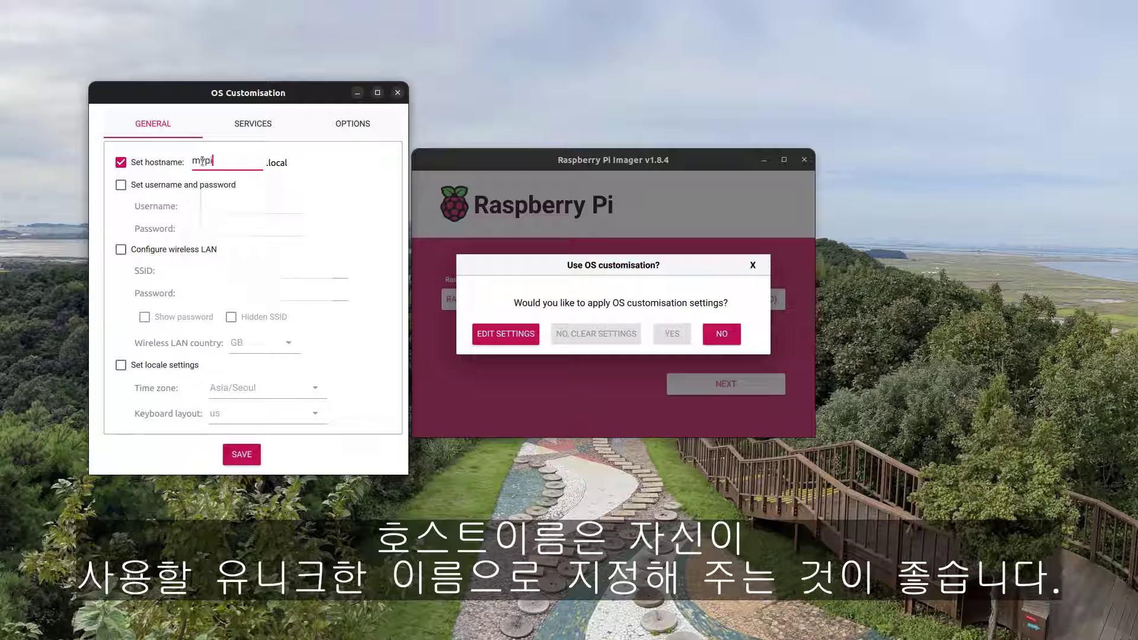
click(123, 186)
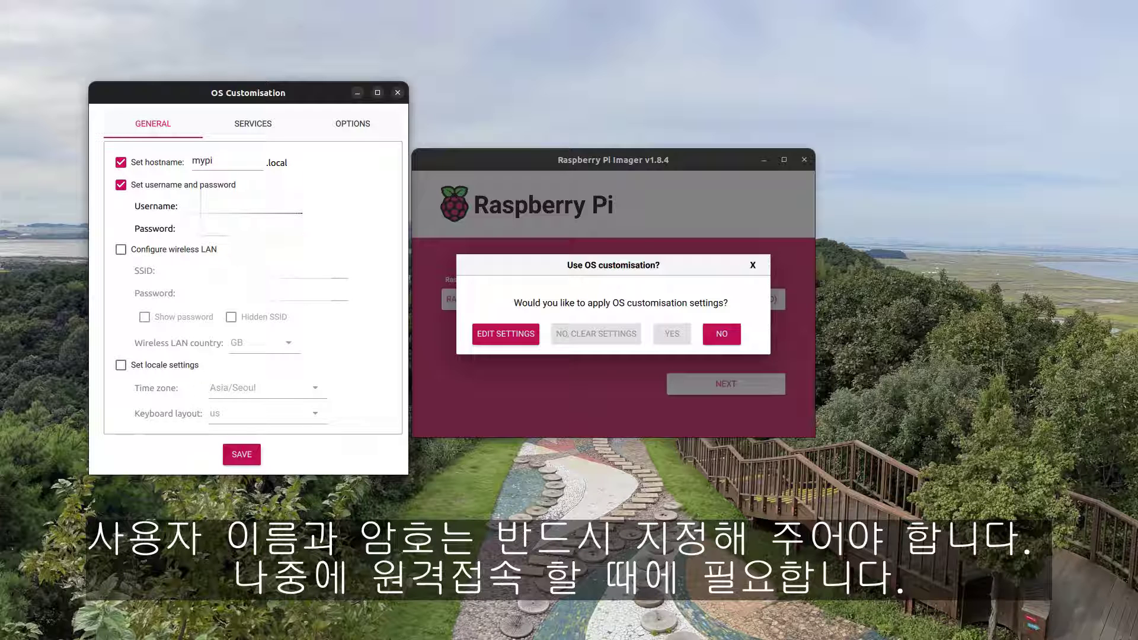
key(Tab)
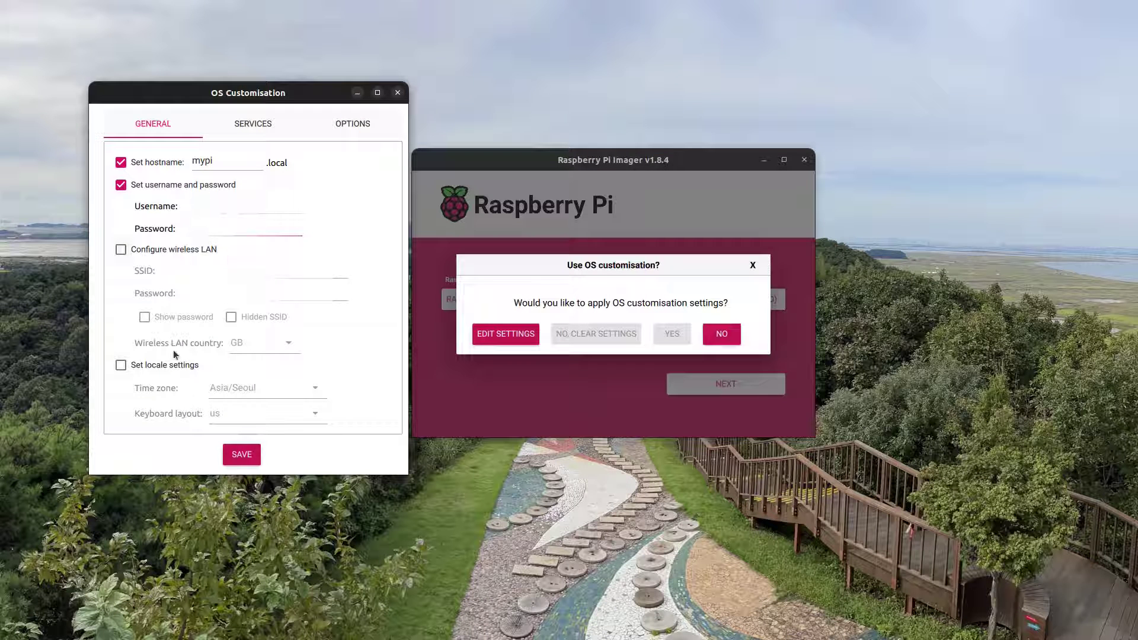
click(121, 366)
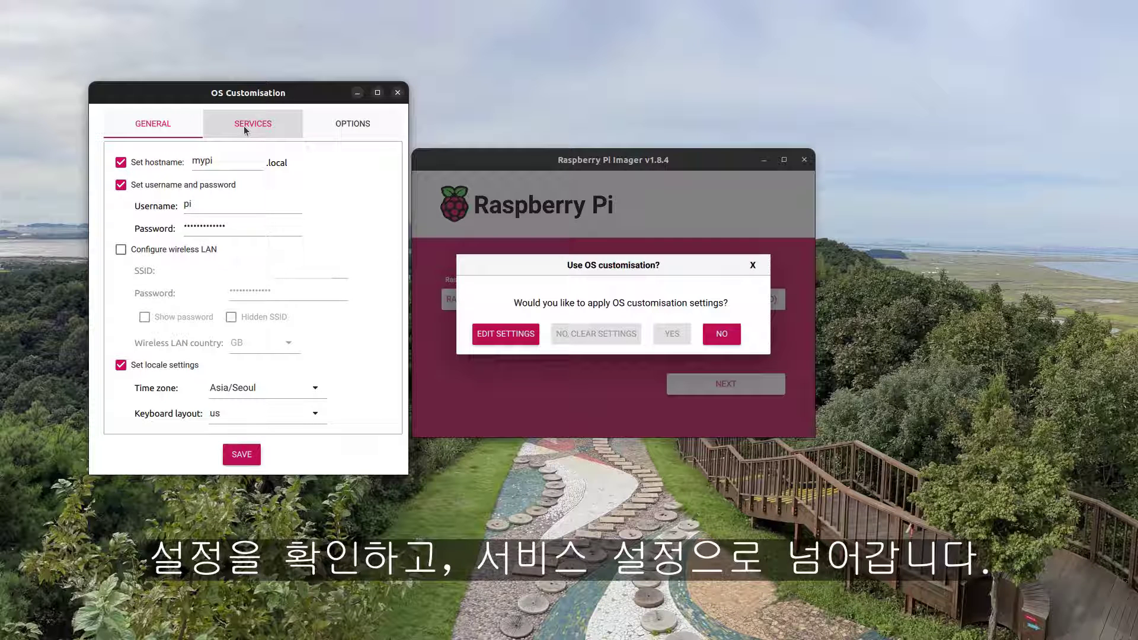
Enable SSH with password authentication, review the options, and save the customisation
click(244, 126)
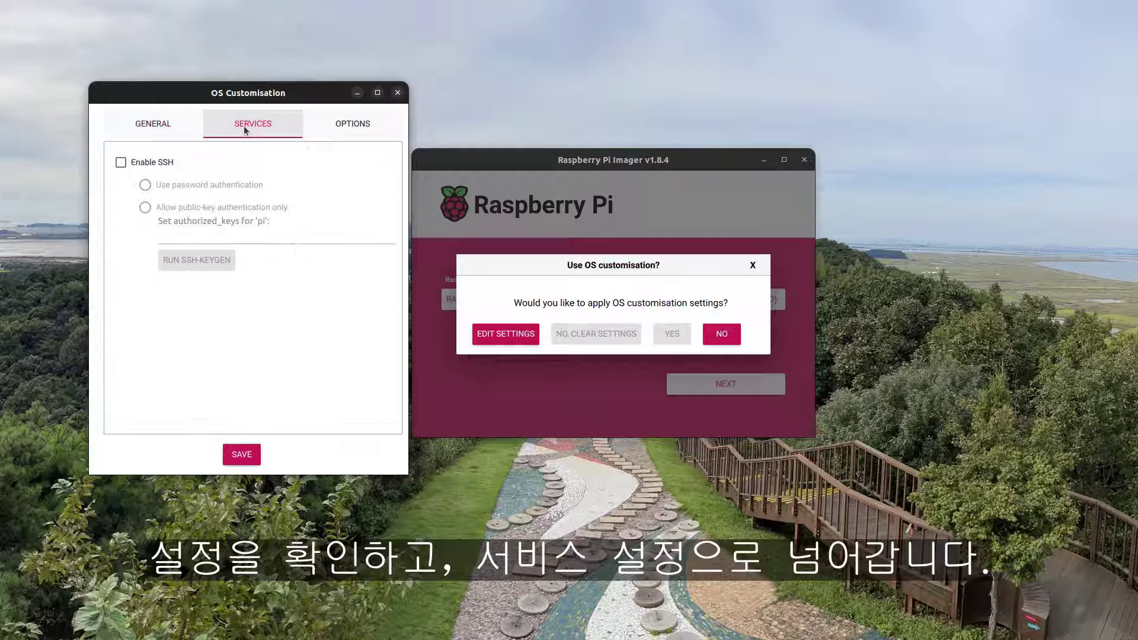
click(120, 163)
click(146, 185)
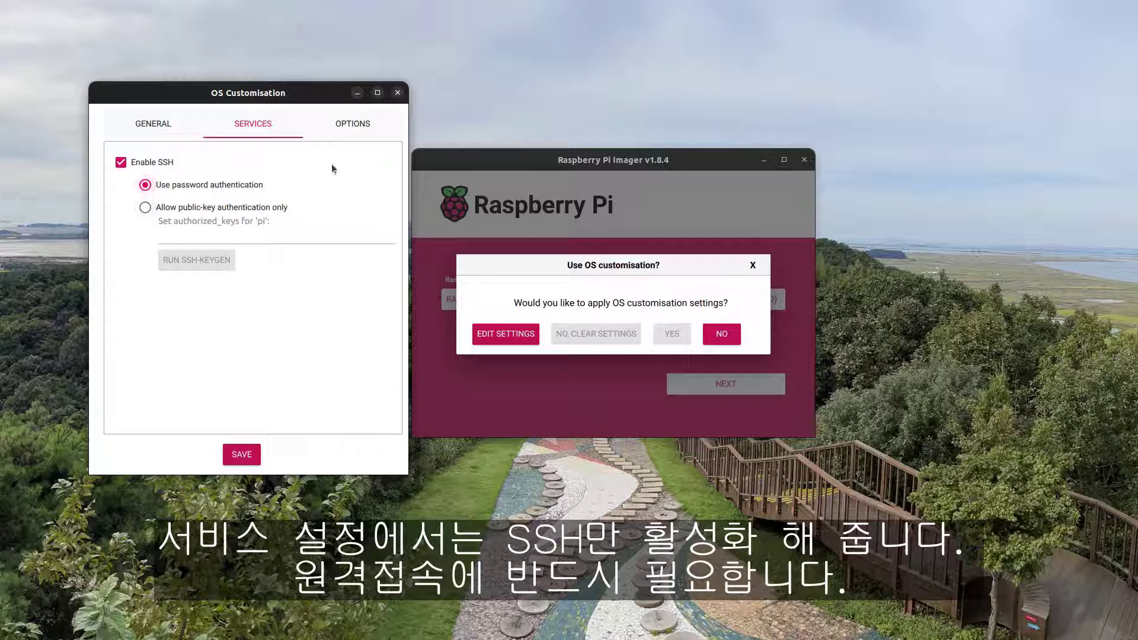
click(347, 125)
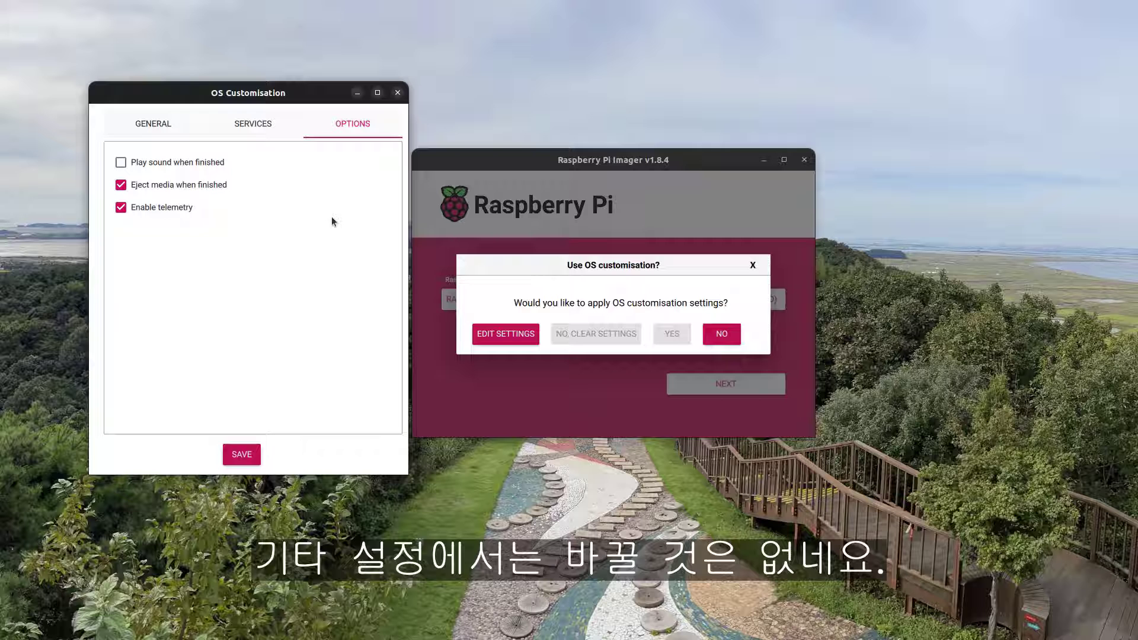
click(244, 453)
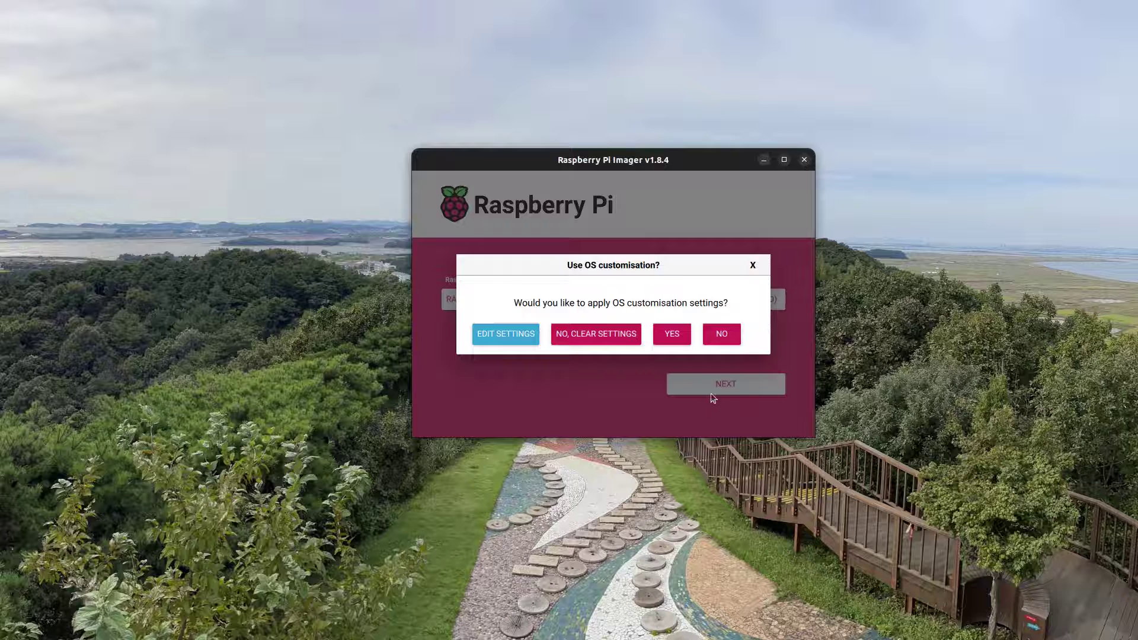
Apply the customisation and confirm erasing the SD card to start writing
click(673, 335)
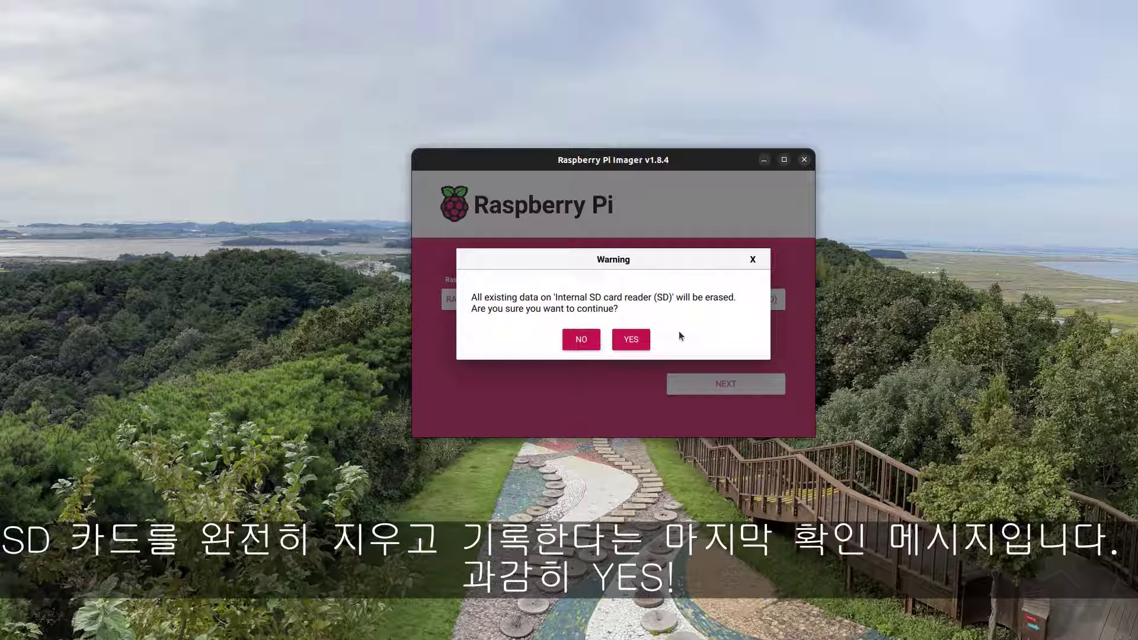
click(638, 339)
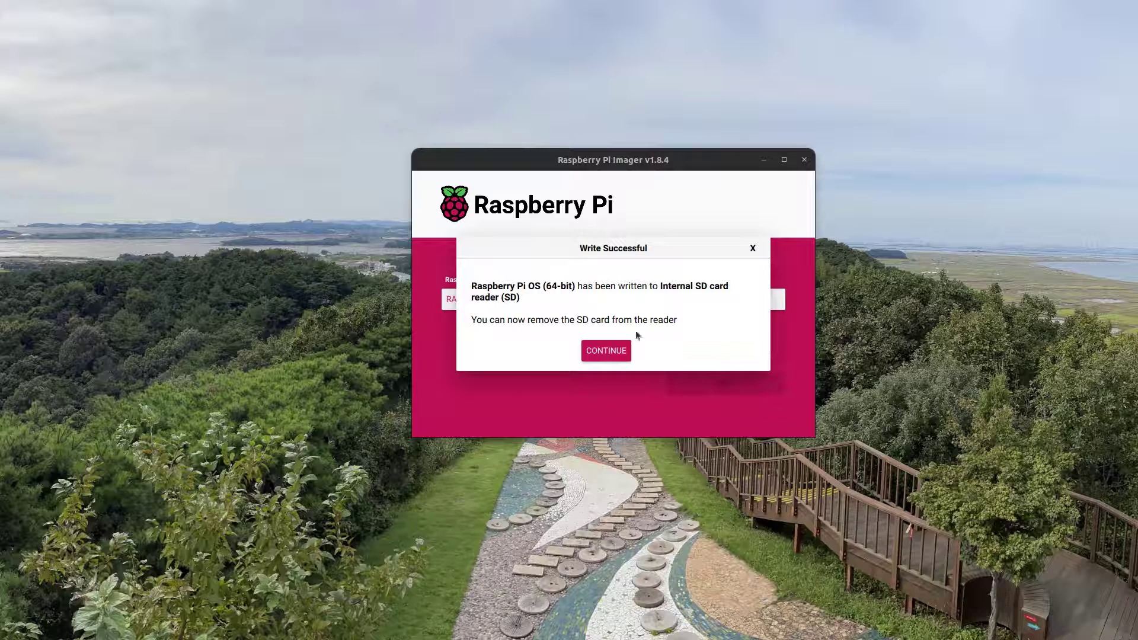
Dismiss the Write Successful message with CONTINUE
click(606, 351)
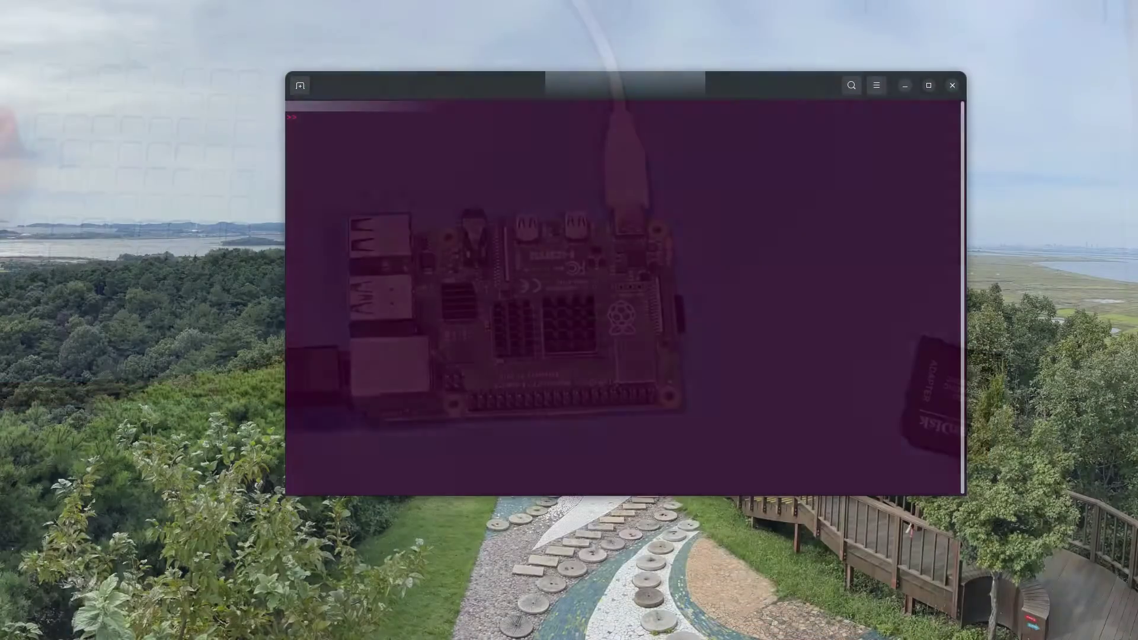
SSH into mypi.local with the Pi's account, trust the host key, log in, and type sudo raspi-config
text(h pi@myp)
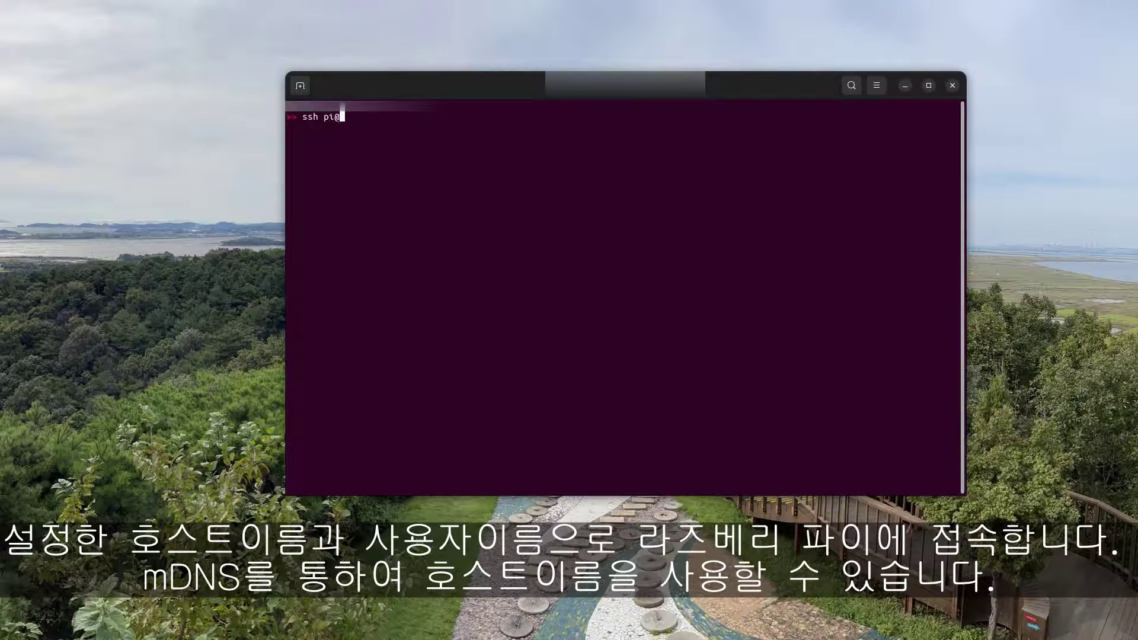
text(i.local)
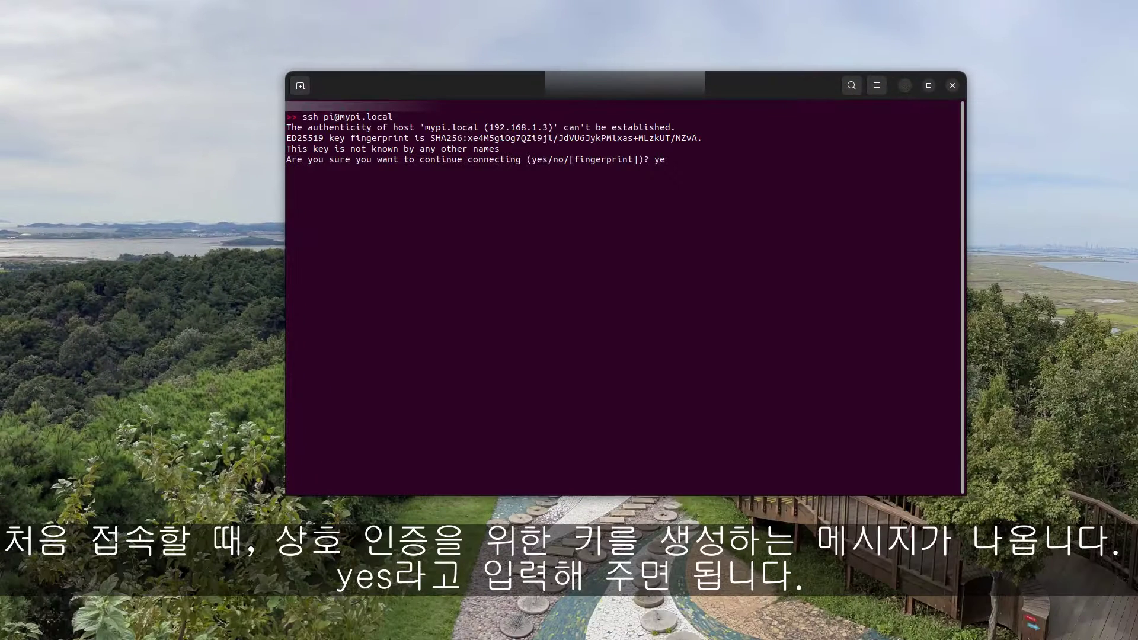
text(s)
key(Return)
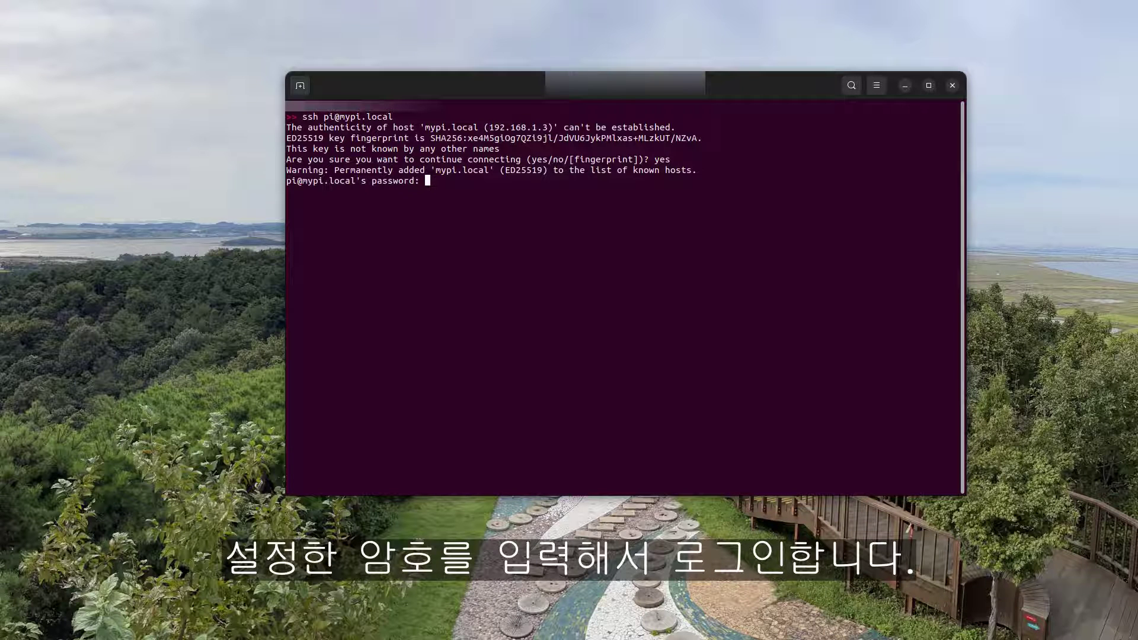
key(Return)
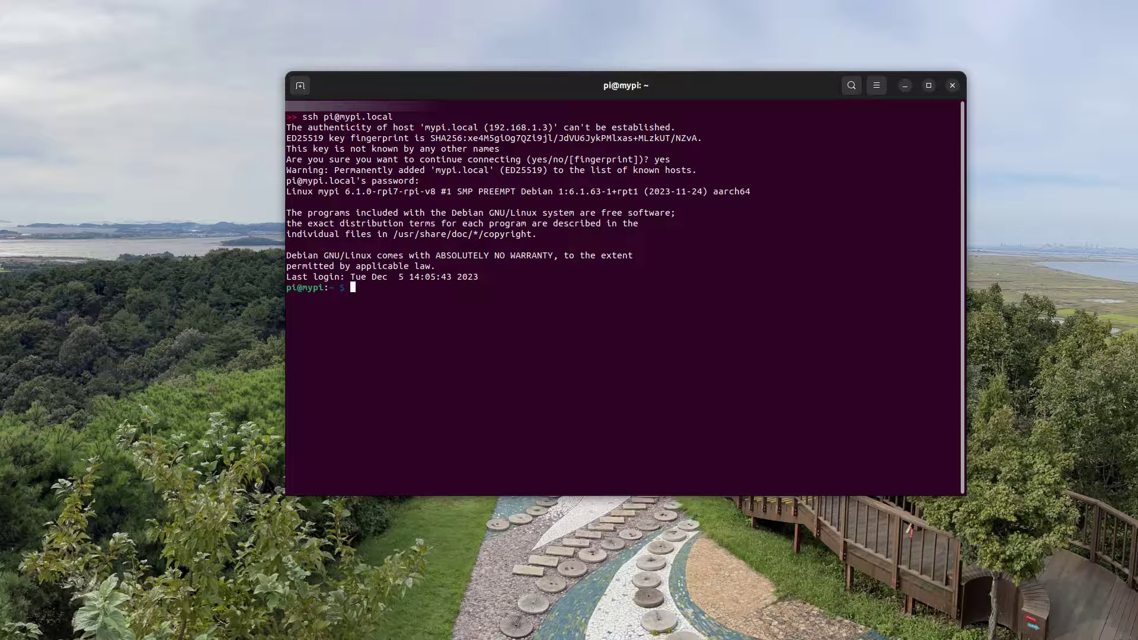
key(Return)
key(Return)
text(sudo raspi-config)
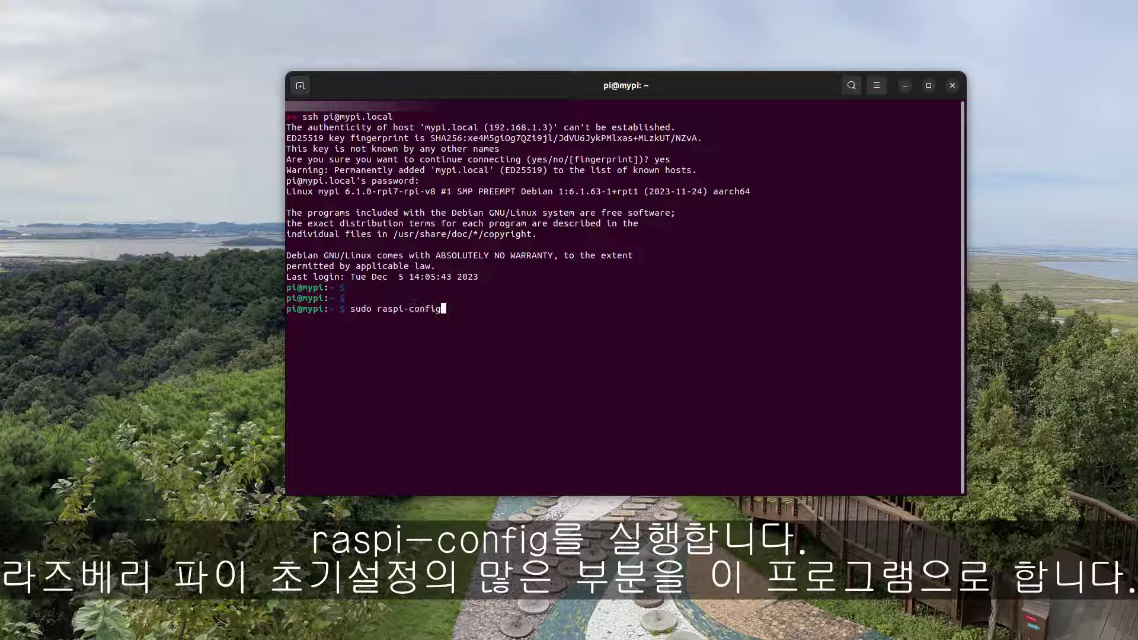
In raspi-config, enable the VNC Server under Interface Options > VNC
key(Return)
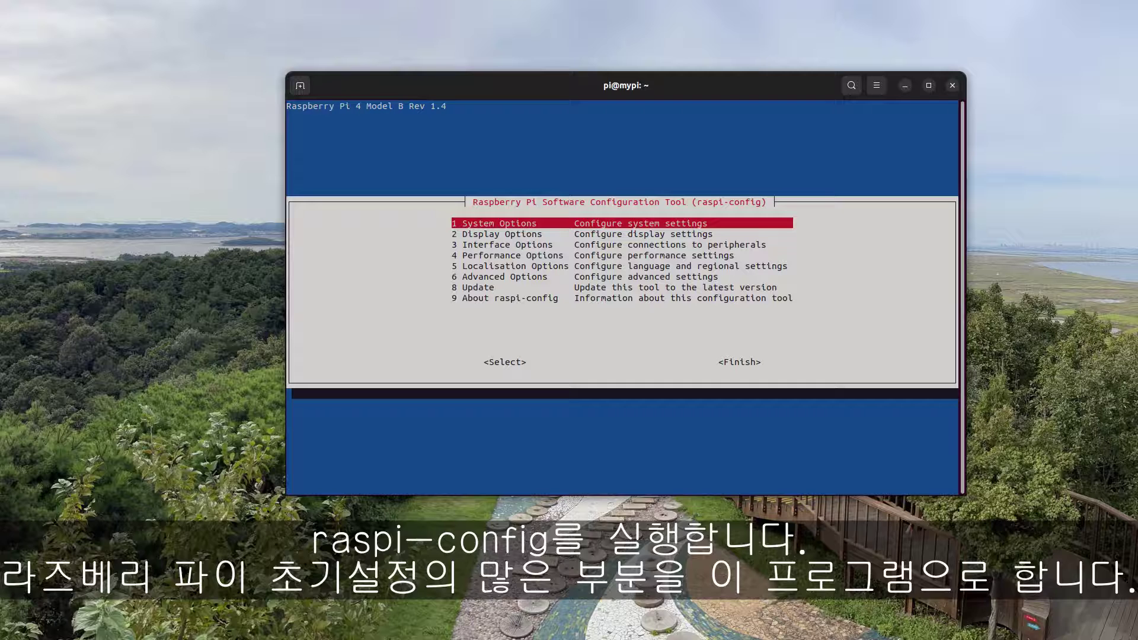
key(Down)
key(Down)
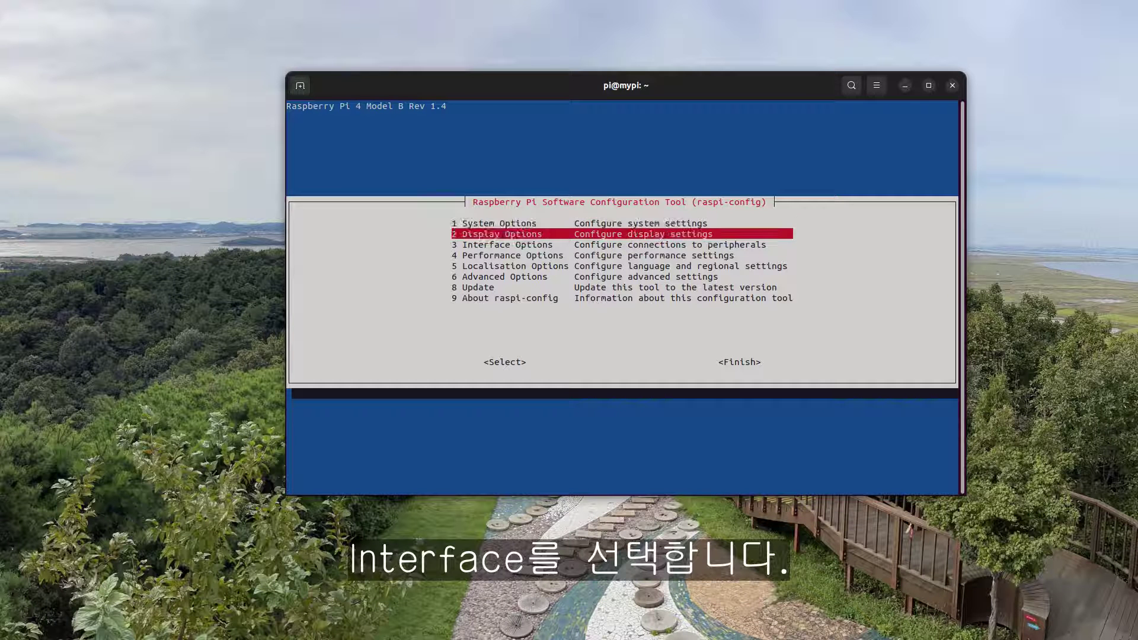
key(Return)
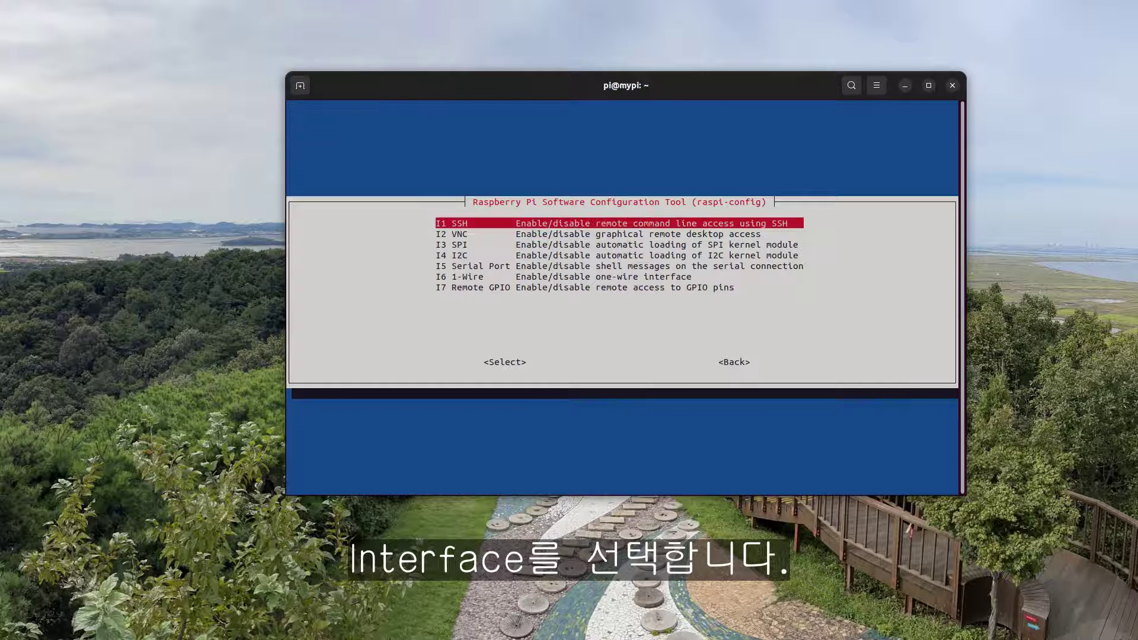
key(Down)
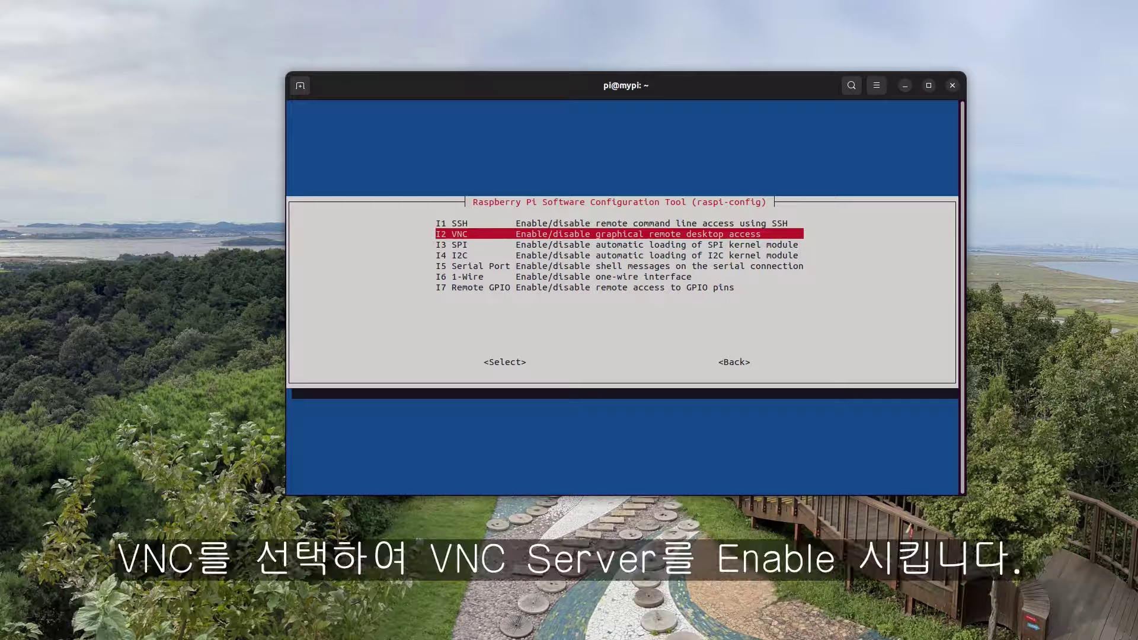
key(Return)
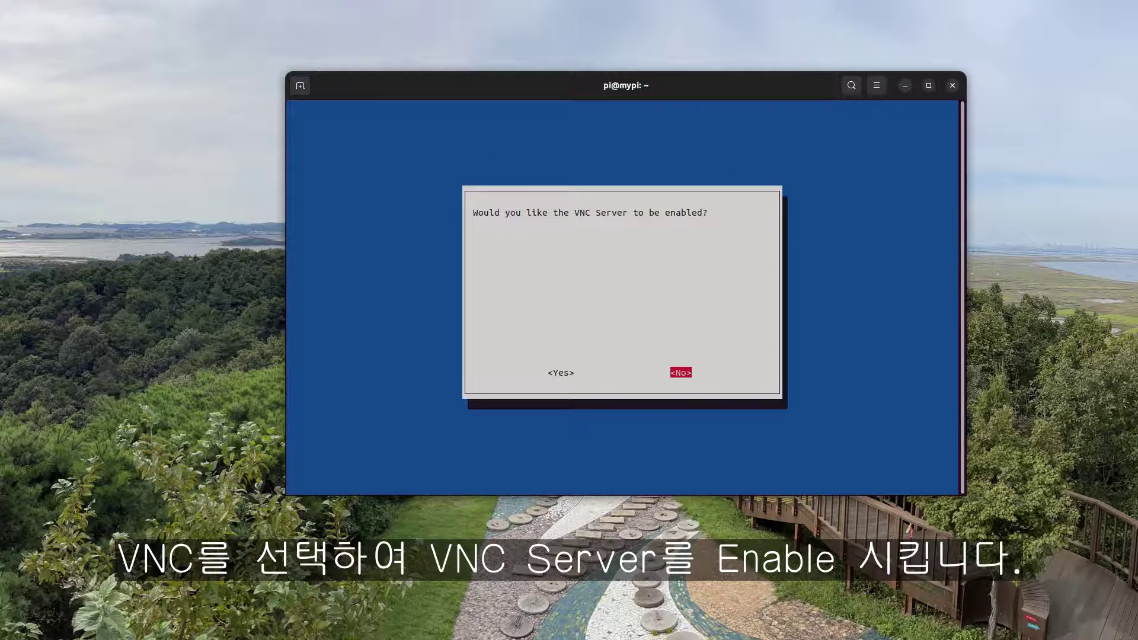
key(Left)
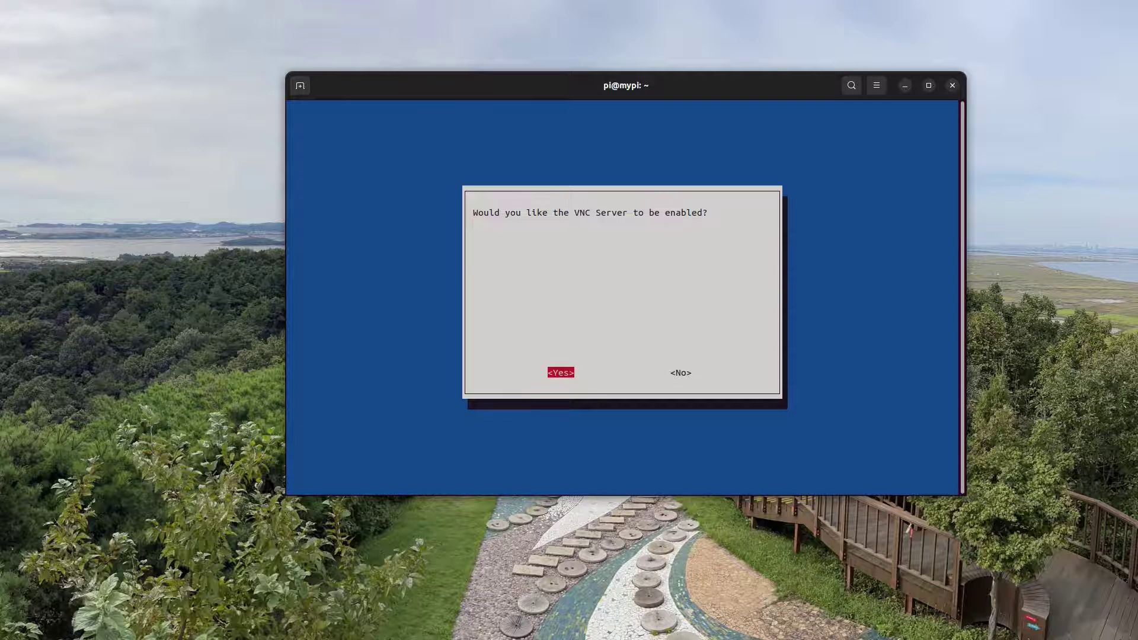
key(Return)
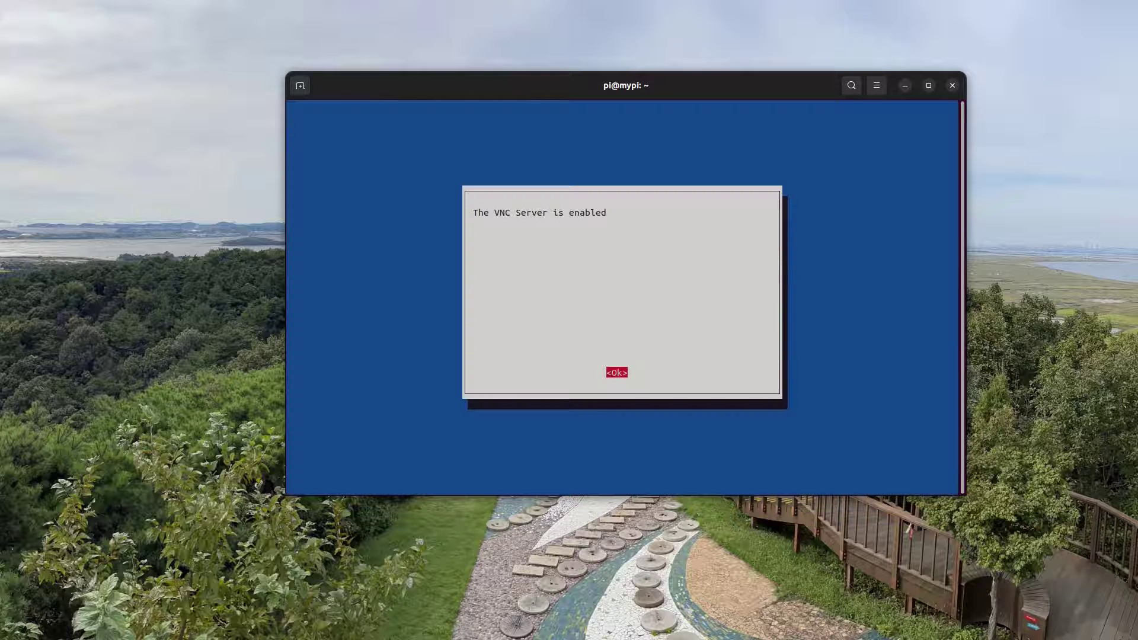
key(Return)
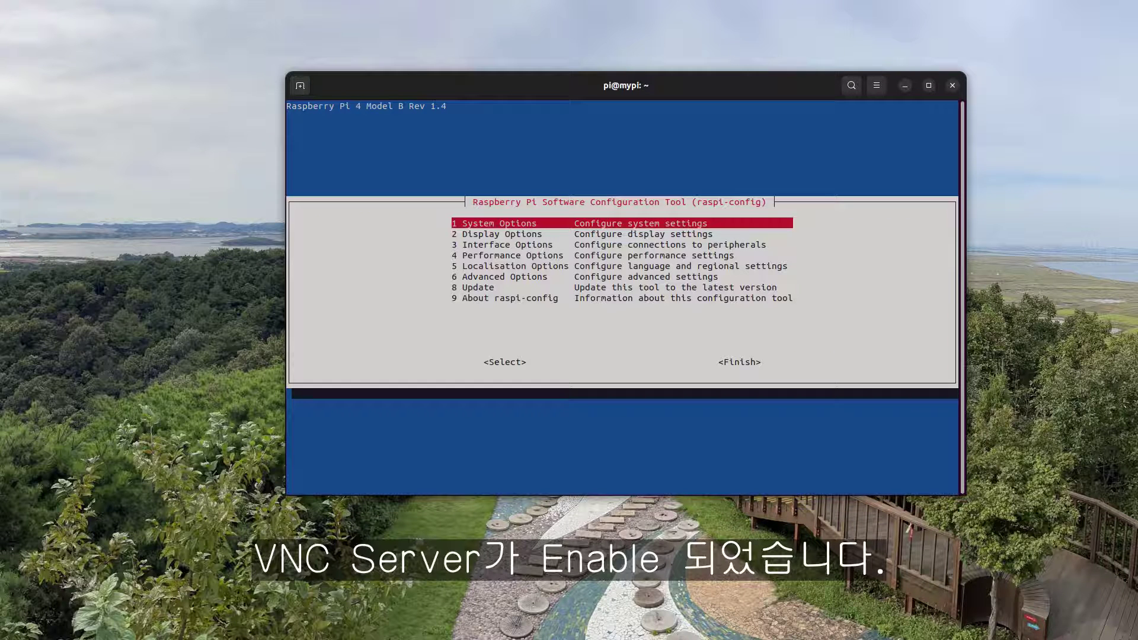
Finish raspi-config and exit the SSH session to mypi.local
key(Tab)
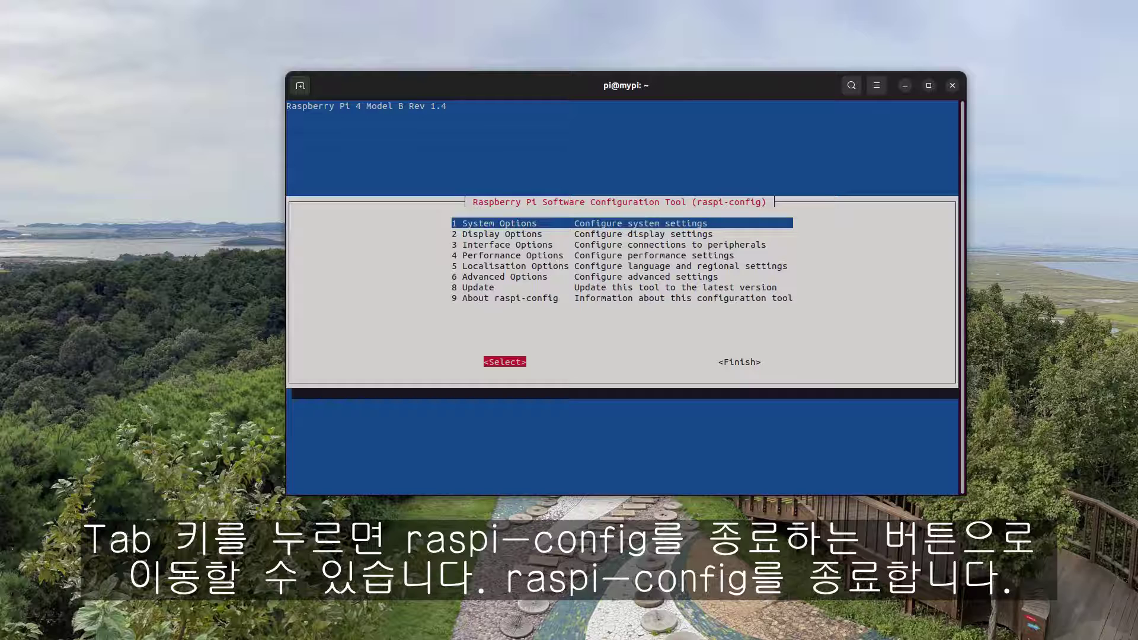
key(Tab)
key(Return)
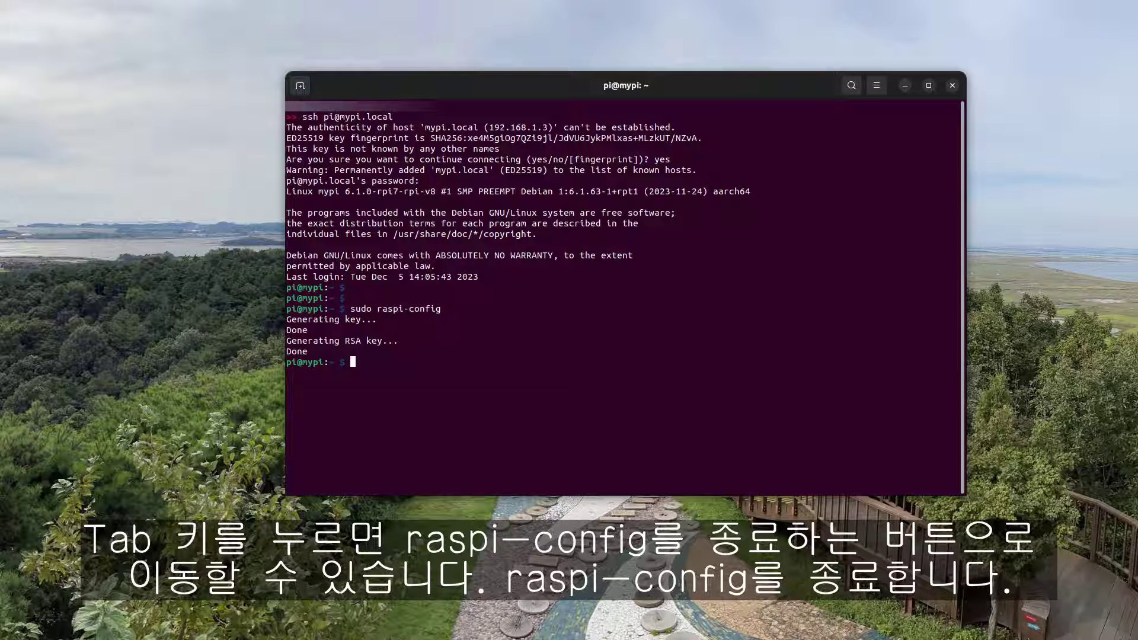
text(exit)
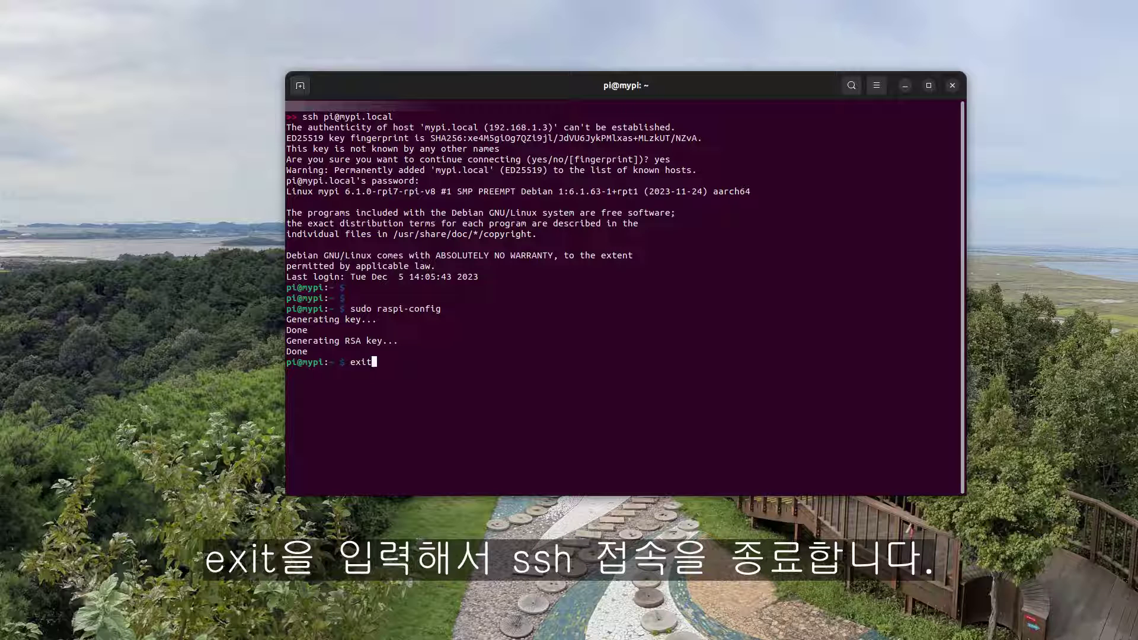
key(Return)
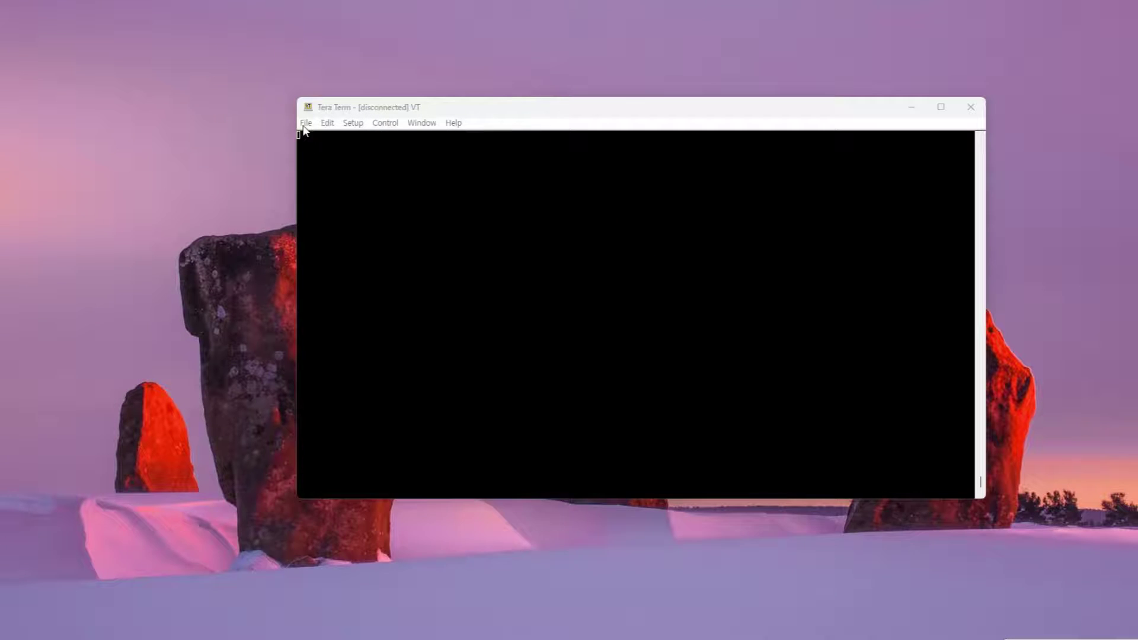
Start a new SSH connection to host mypi.local
click(305, 123)
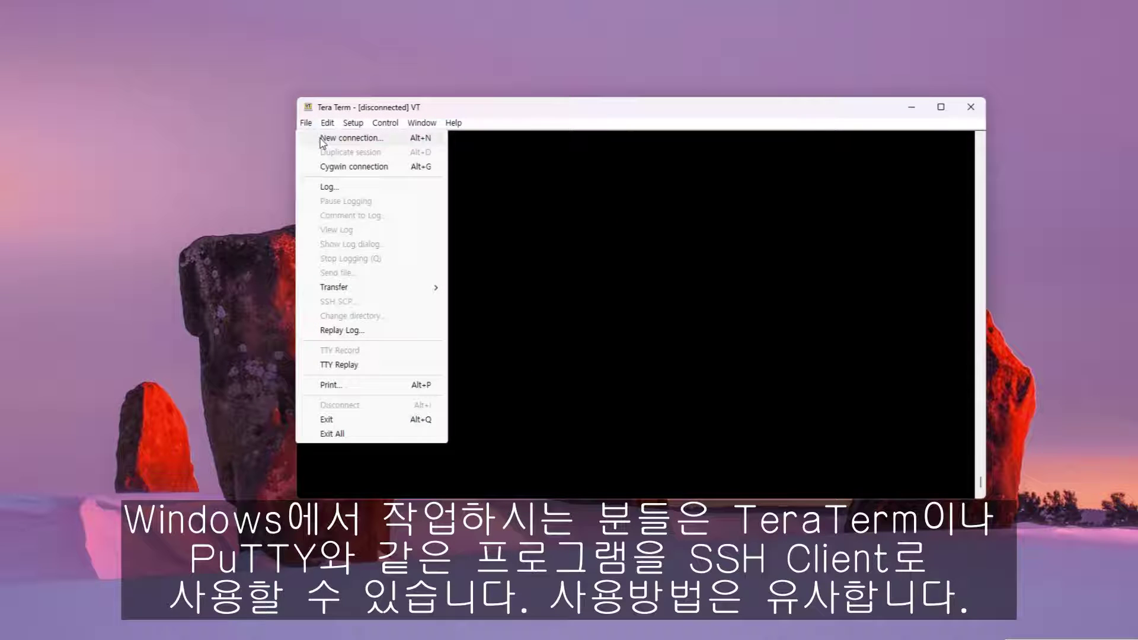
click(323, 139)
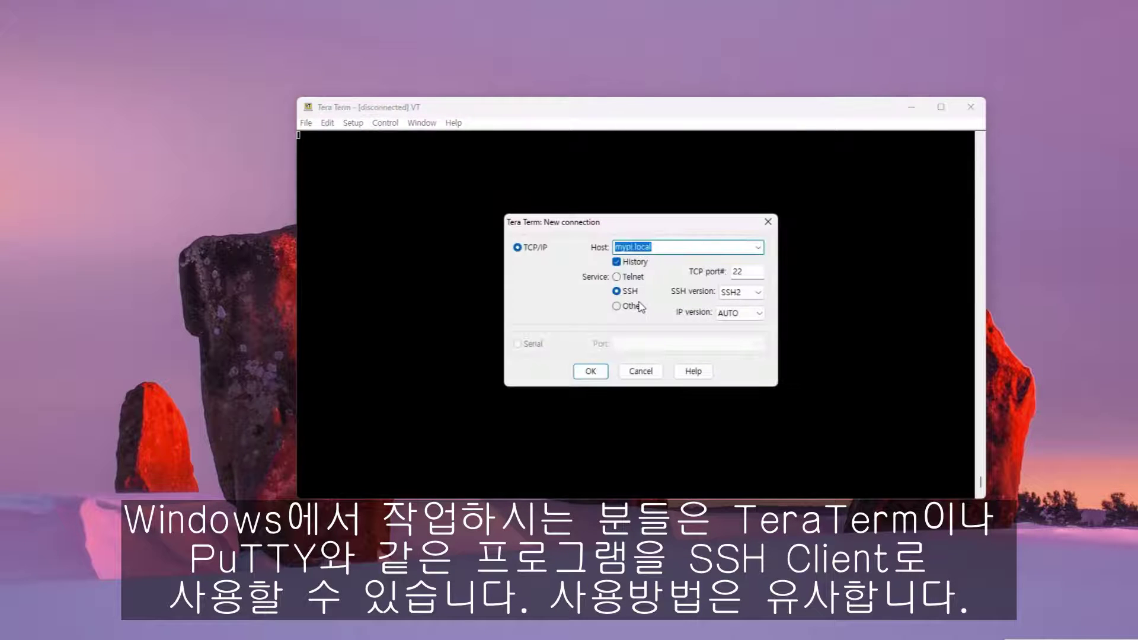
text(mypi.local)
click(592, 372)
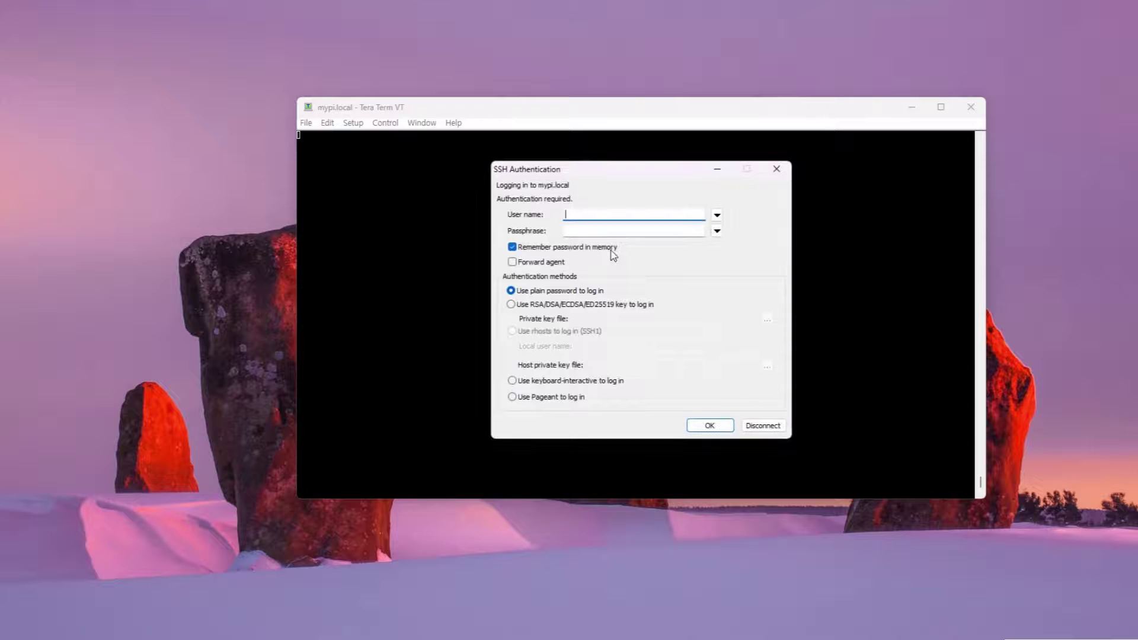
Log in with the Pi's username and password, without remembering the password, and reach the shell prompt
text(pi)
click(647, 231)
text(ra)
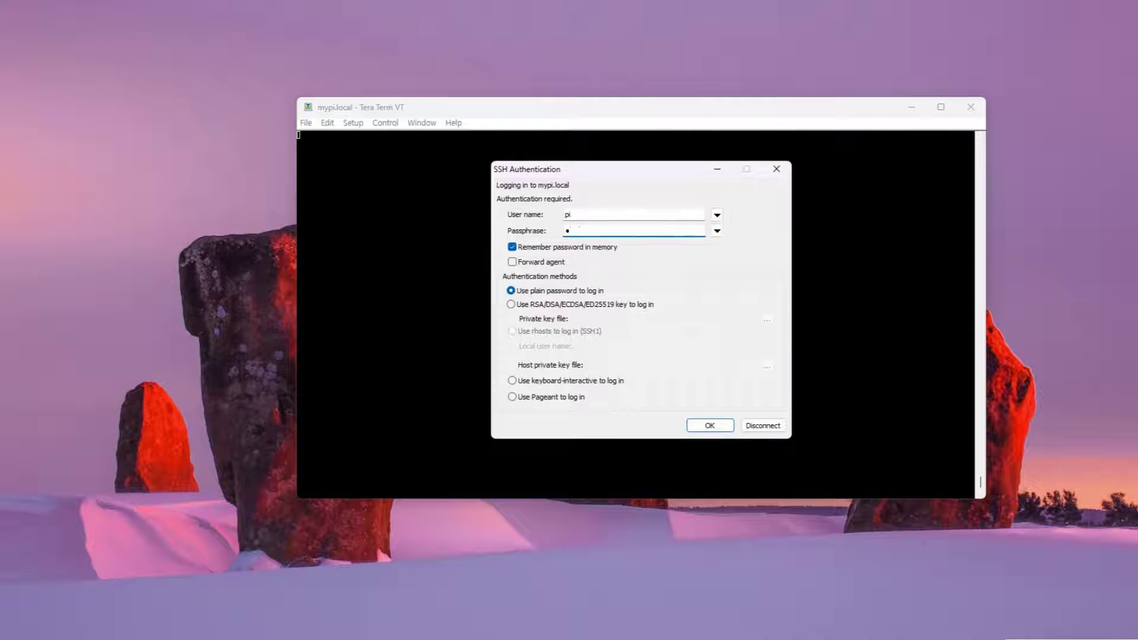
text(spberry)
click(611, 247)
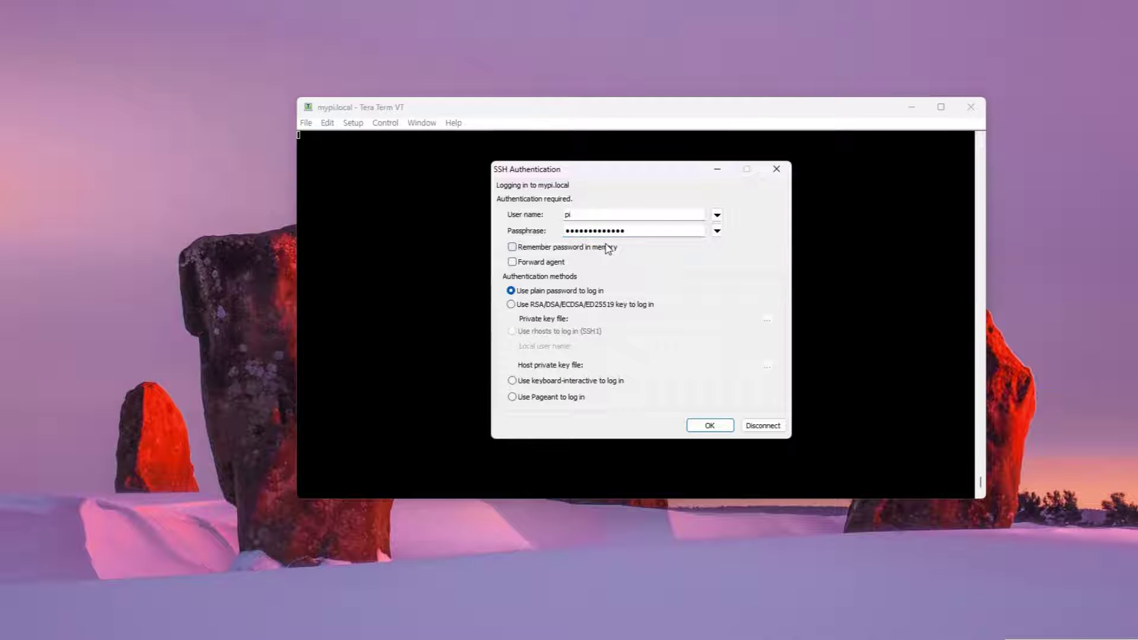
click(725, 429)
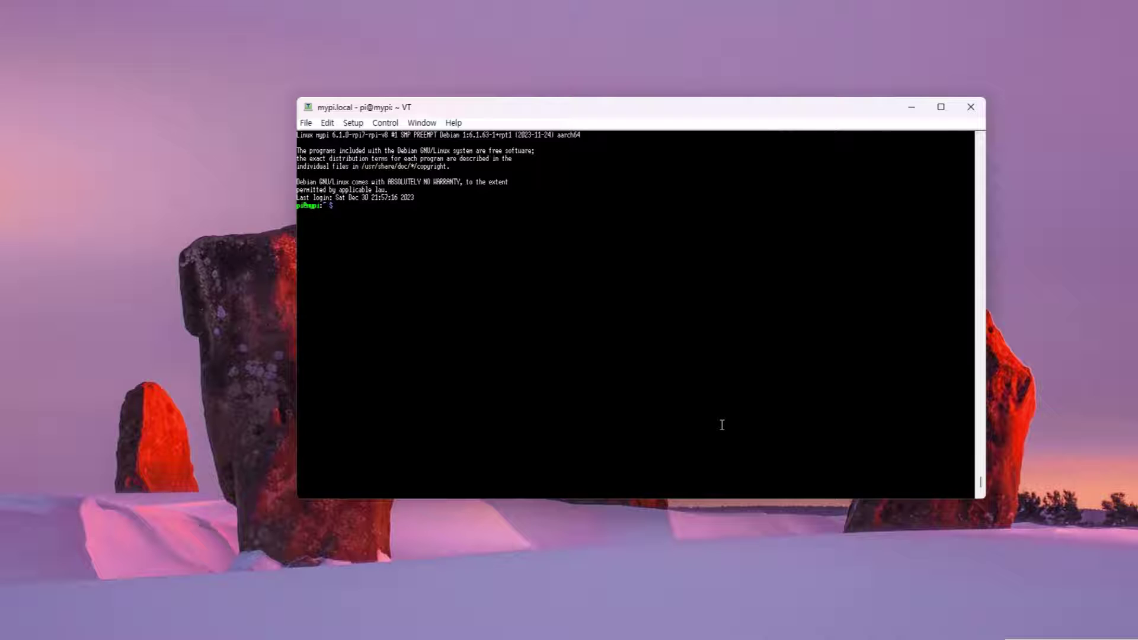
key(Return)
key(Return)
key(Return)
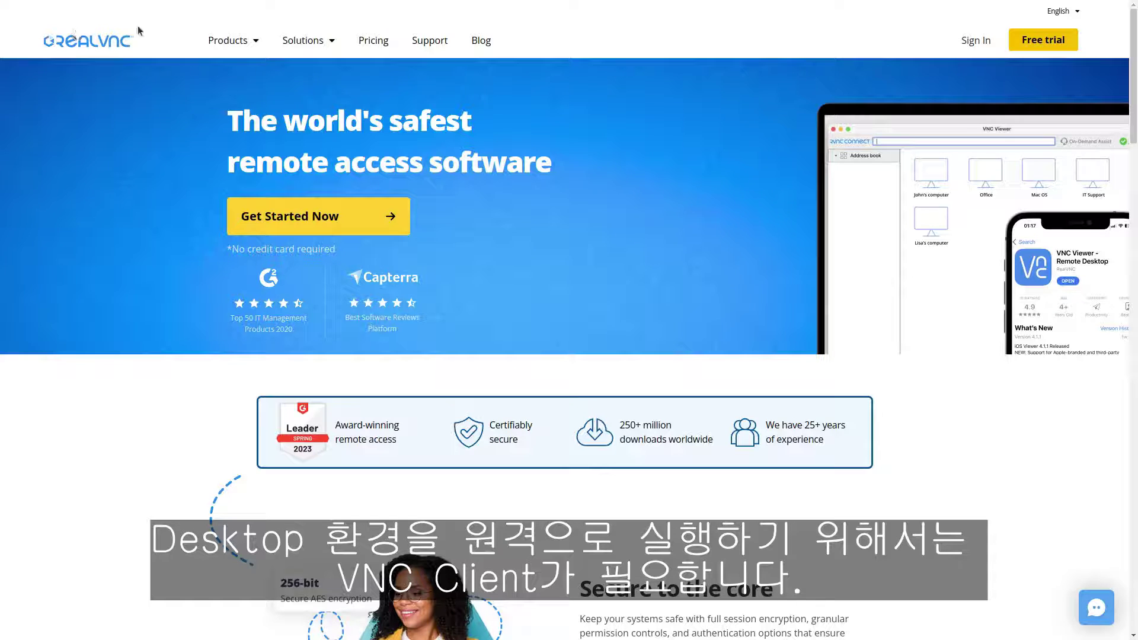
Go from RealVNC's products to the RealVNC Viewer download page
click(253, 45)
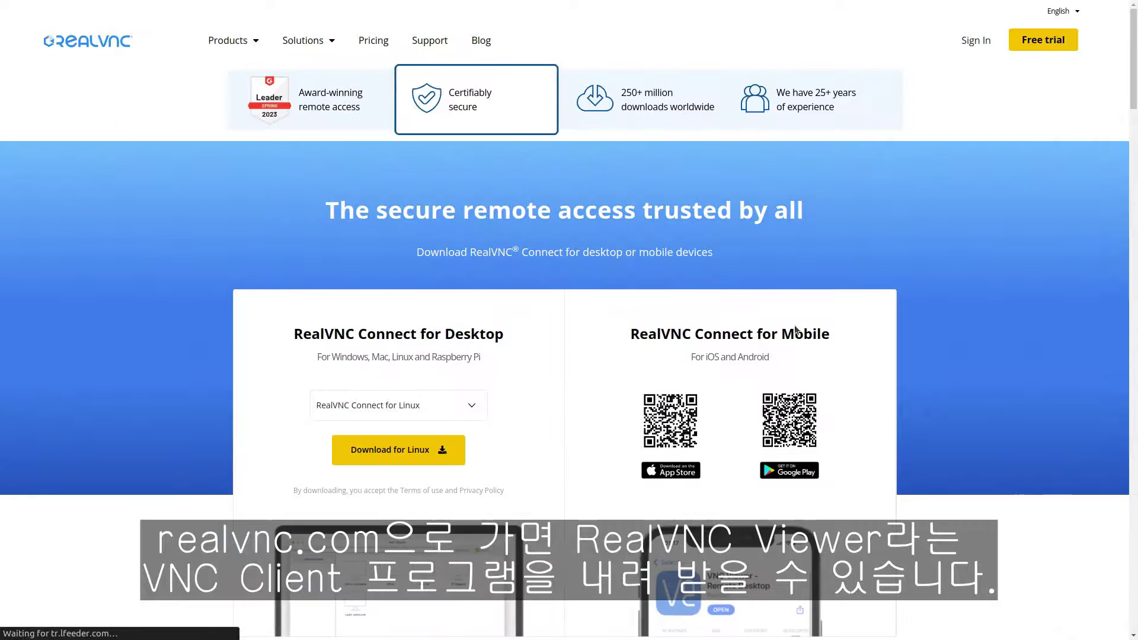
scroll(591, 244, down, 1)
scroll(591, 243, down, 8)
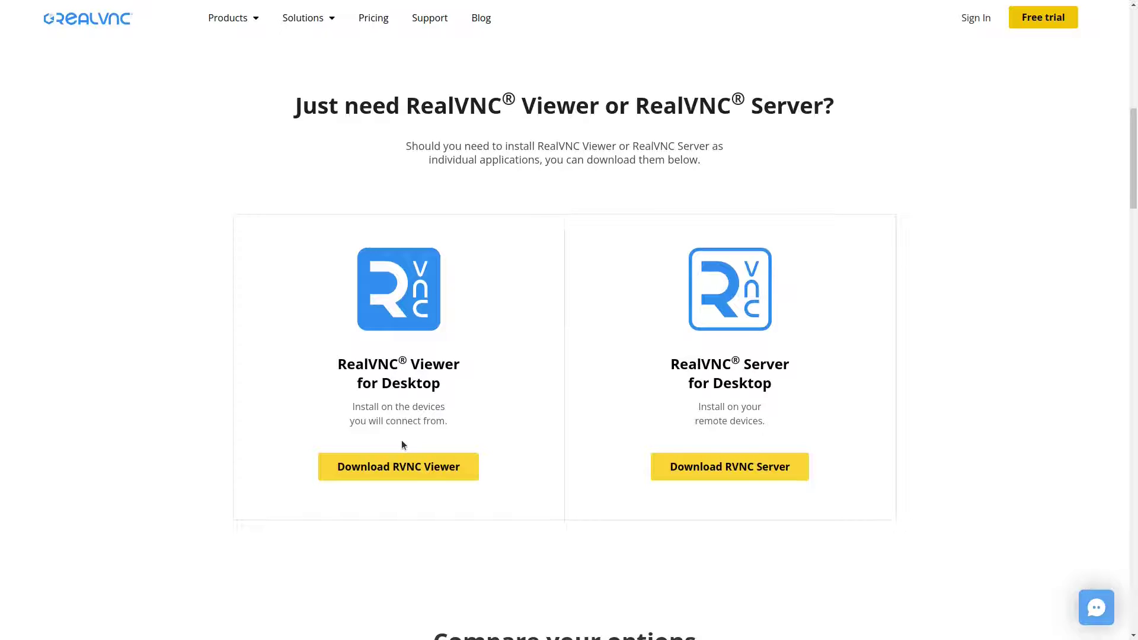
click(404, 475)
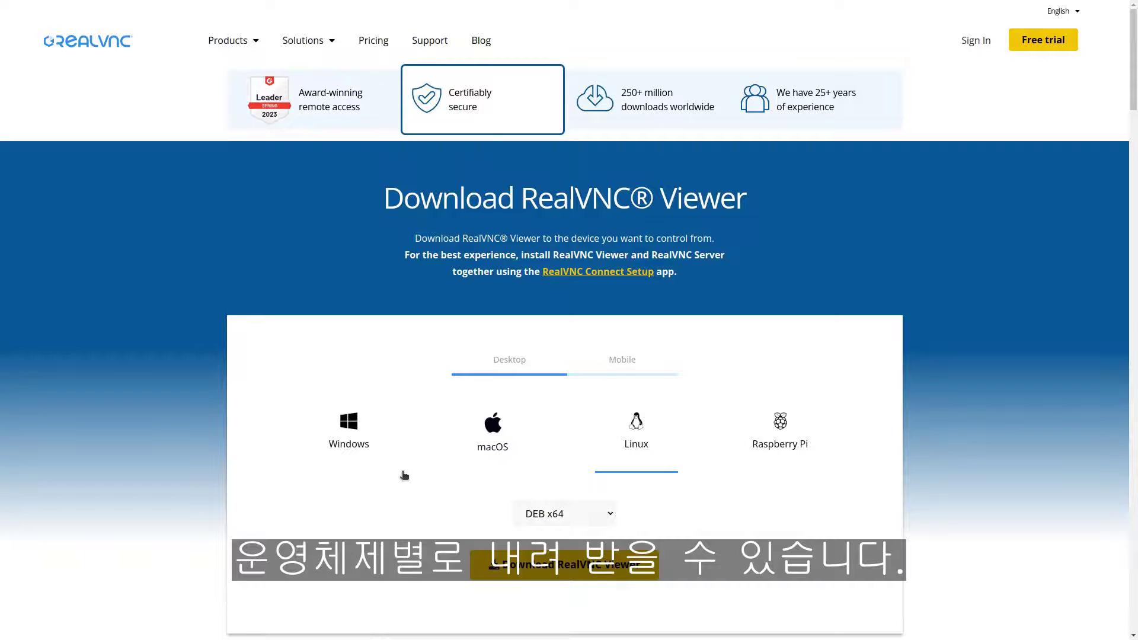
View the Windows, macOS, Linux and mobile versions of RealVNC Viewer
scroll(403, 475, down, 3)
click(610, 373)
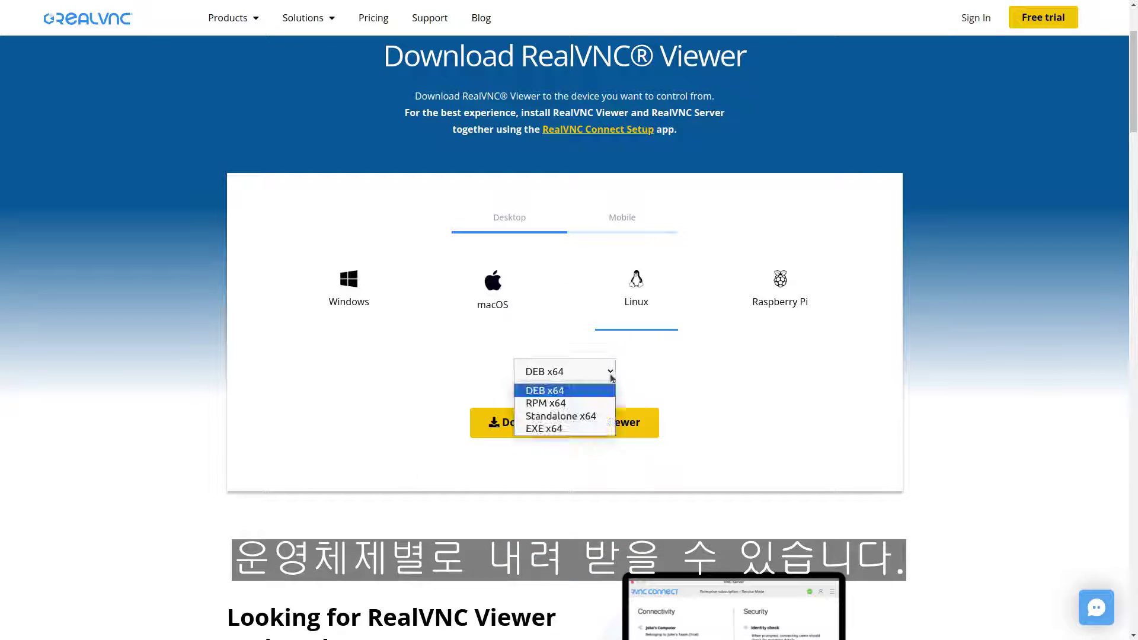
click(610, 375)
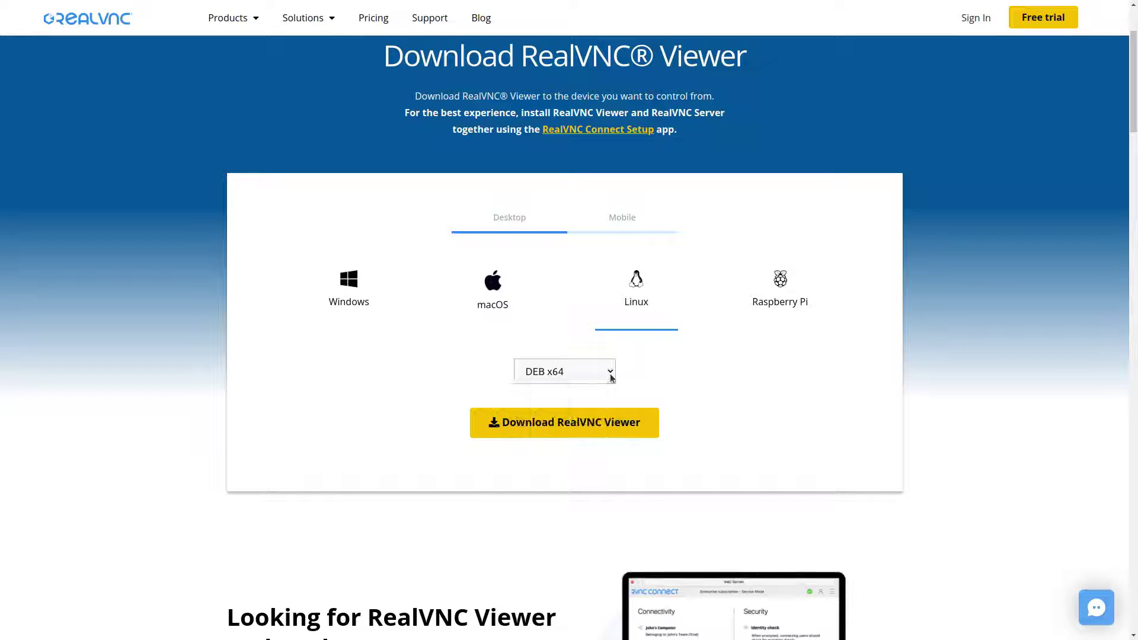
click(381, 309)
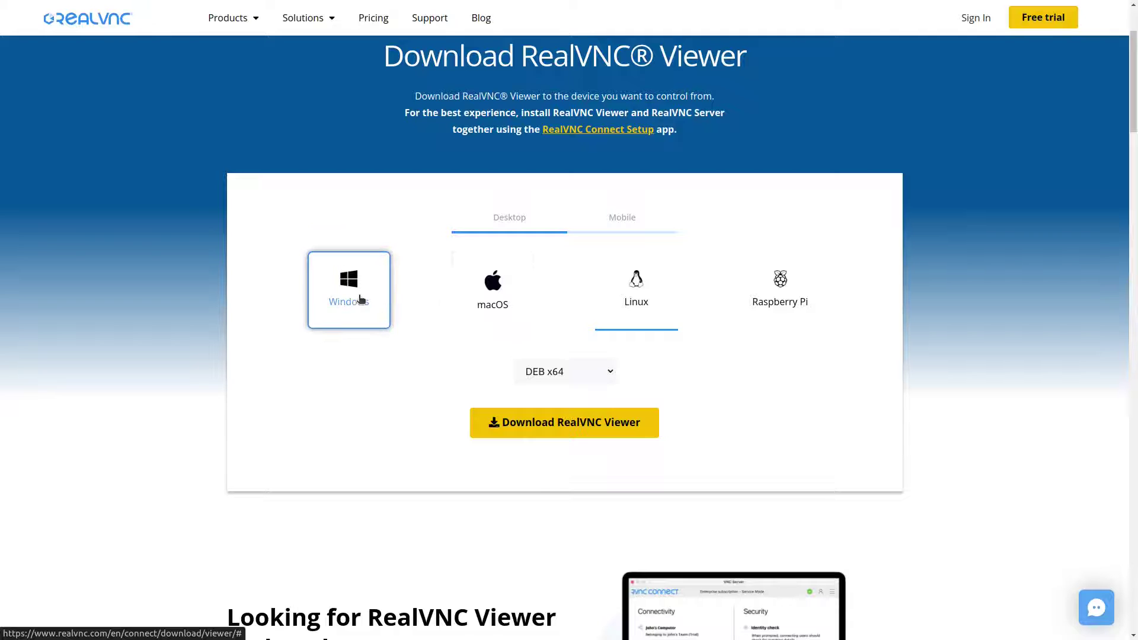
click(509, 303)
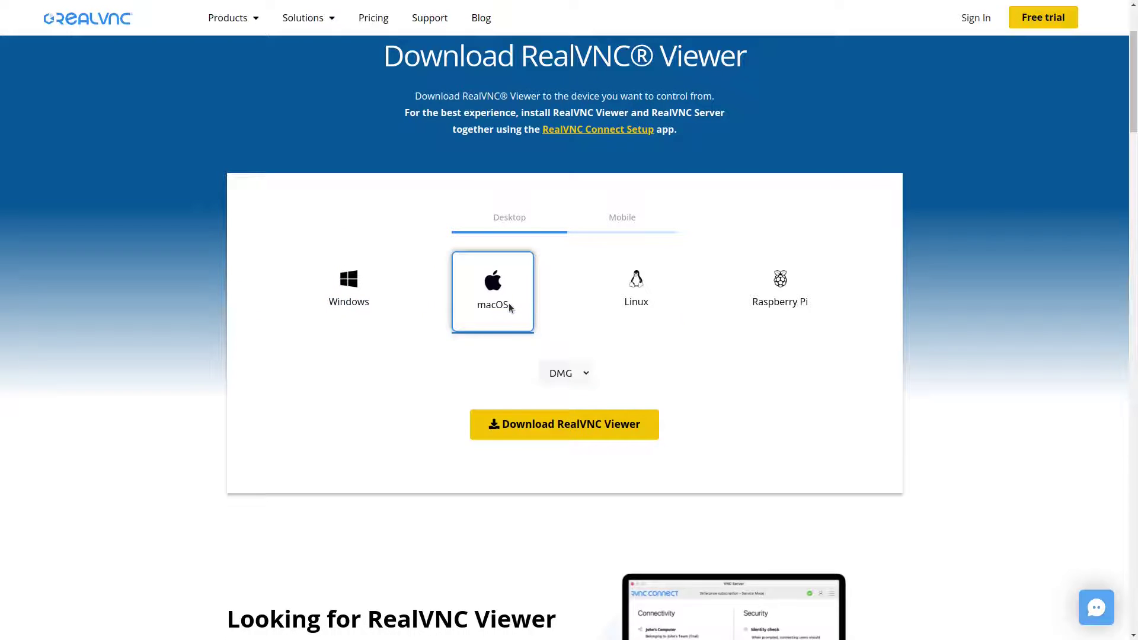
click(649, 304)
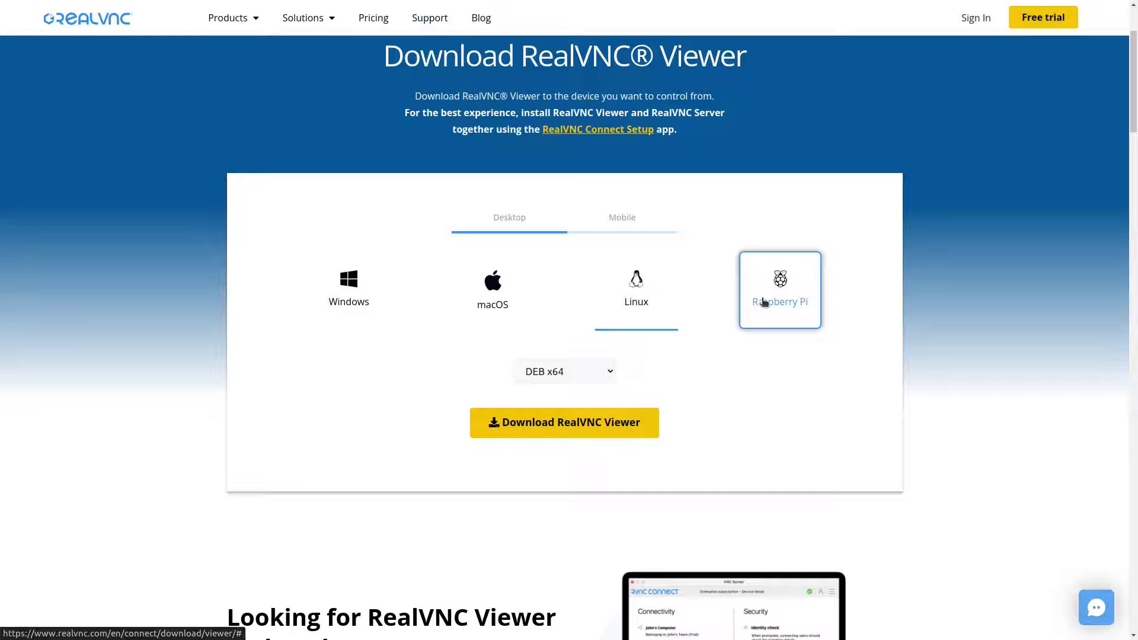
click(611, 228)
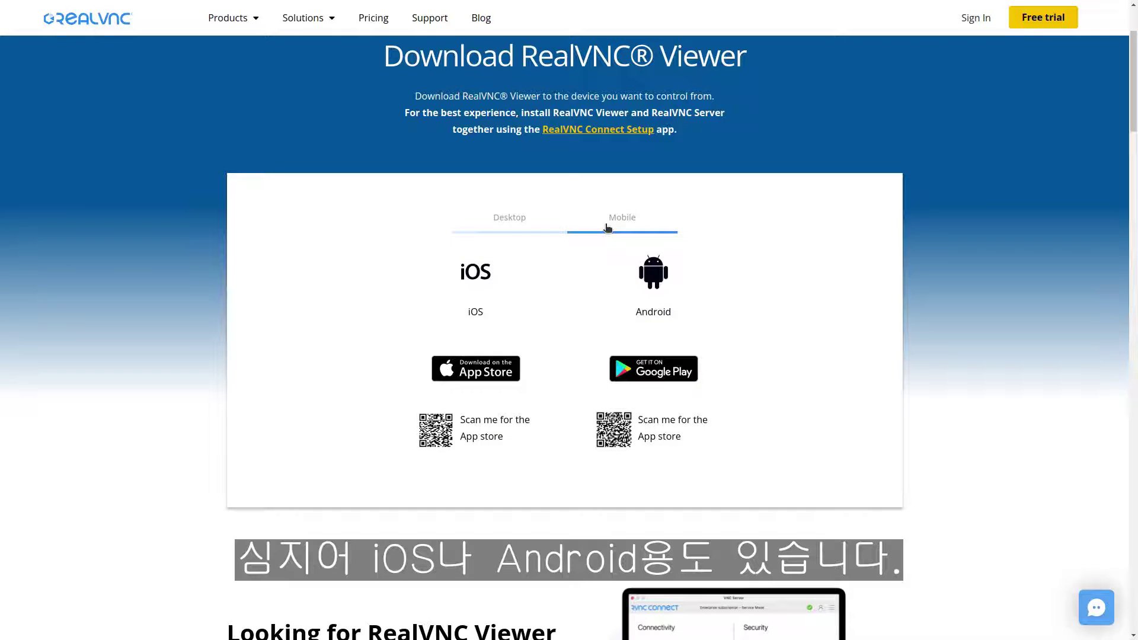
click(513, 221)
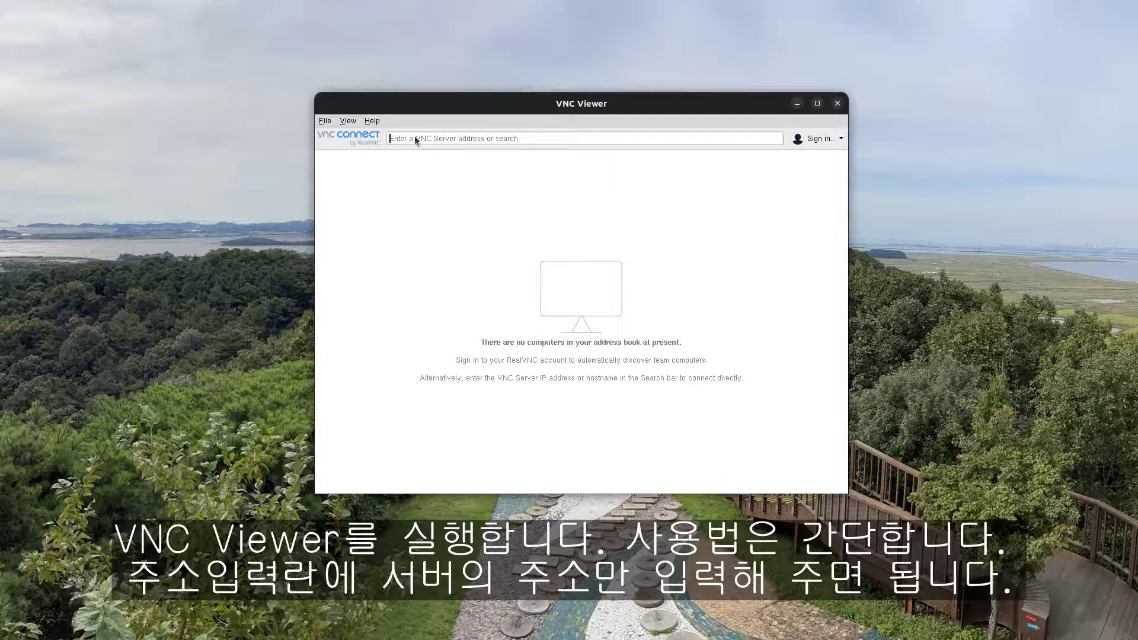
Connect to mypi.local, authenticate with the Pi's username and password, and centre the session window
text(mypi.local)
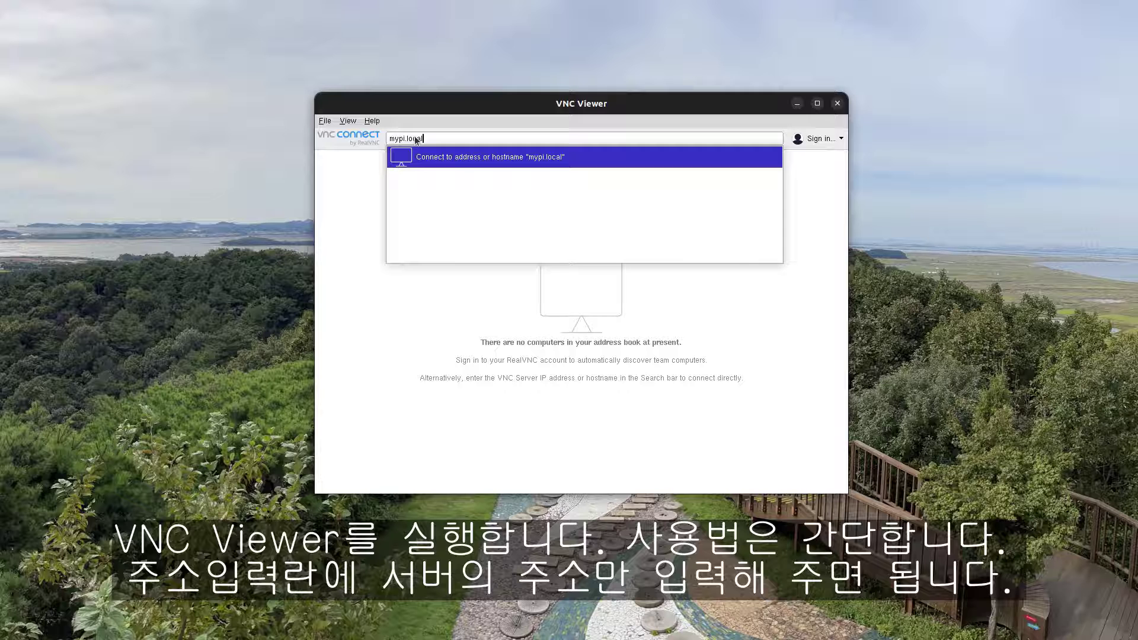
key(Return)
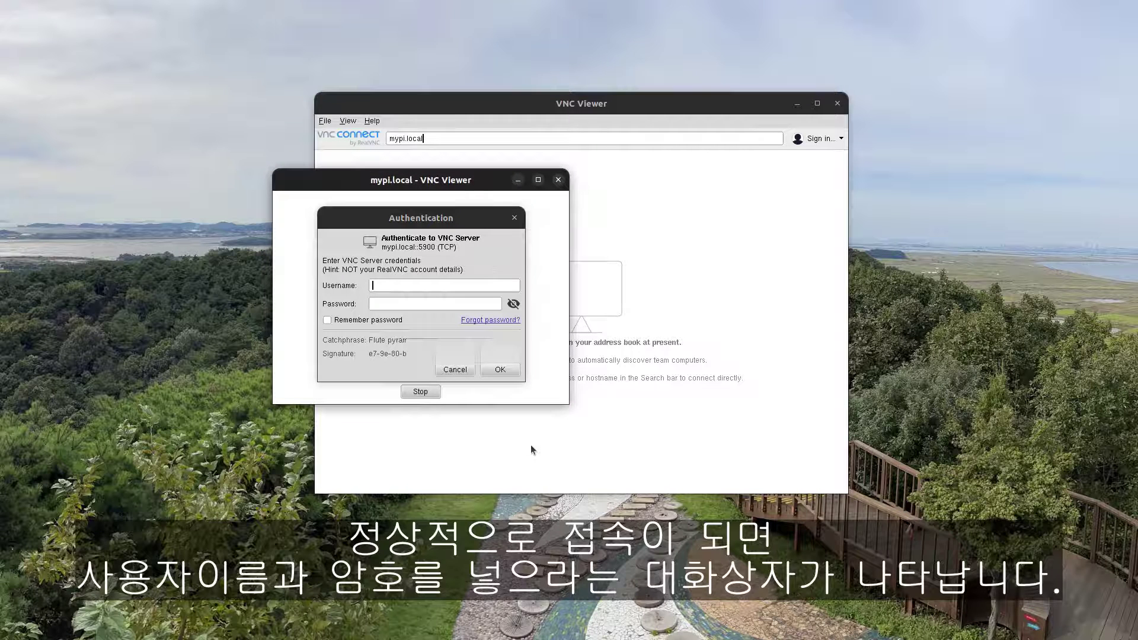
click(437, 286)
text(pi)
key(Tab)
text(*****)
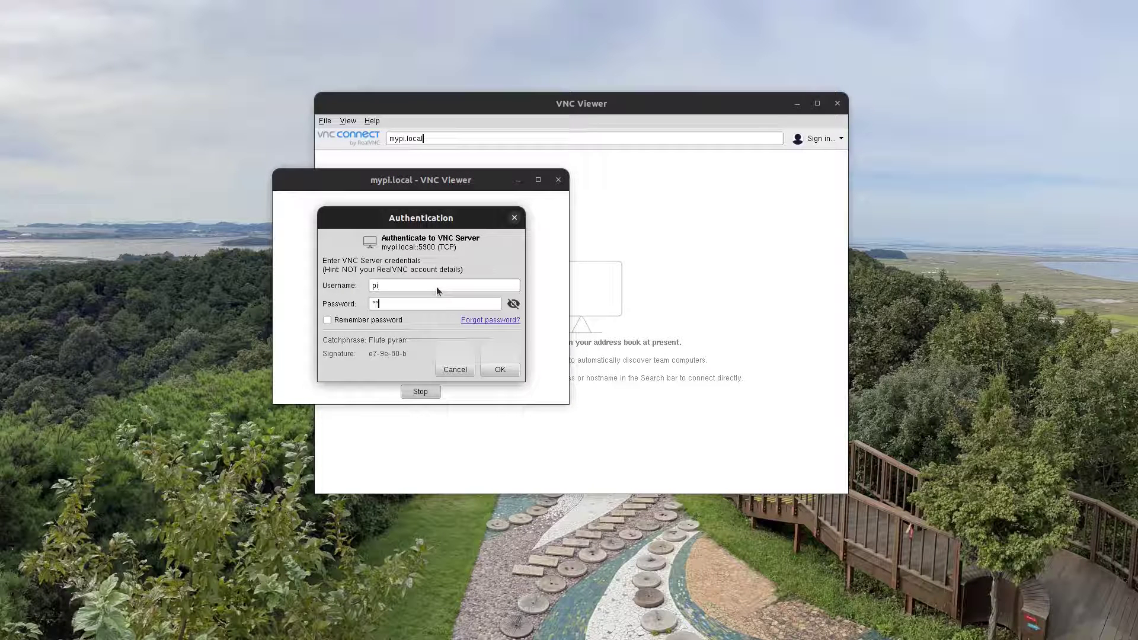
text(*****)
click(498, 370)
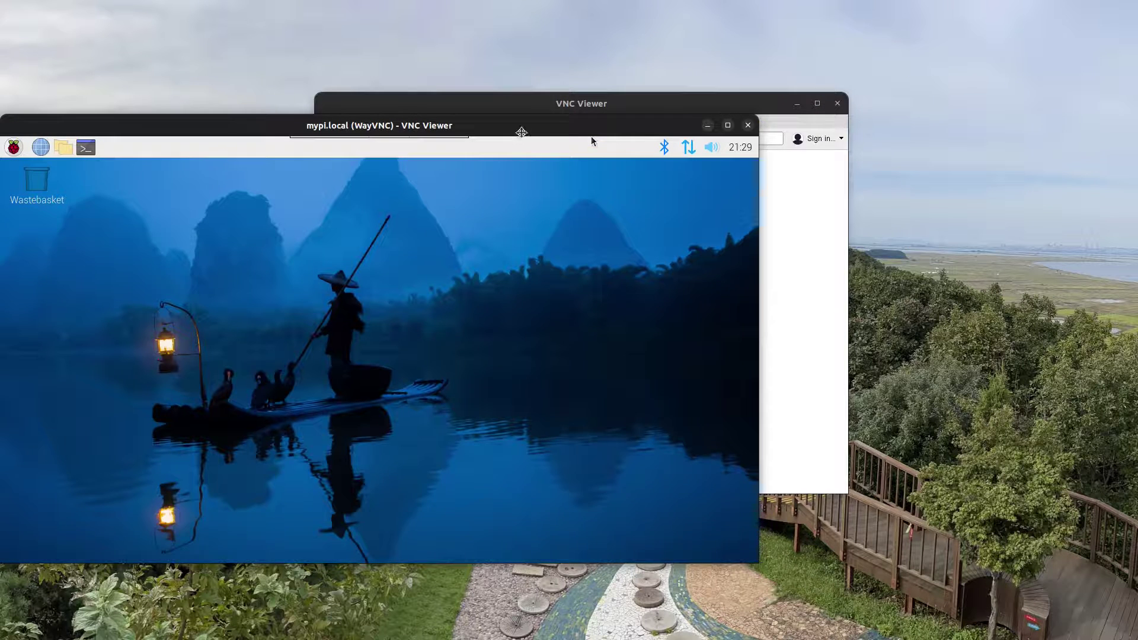
drag(522, 132, 683, 72)
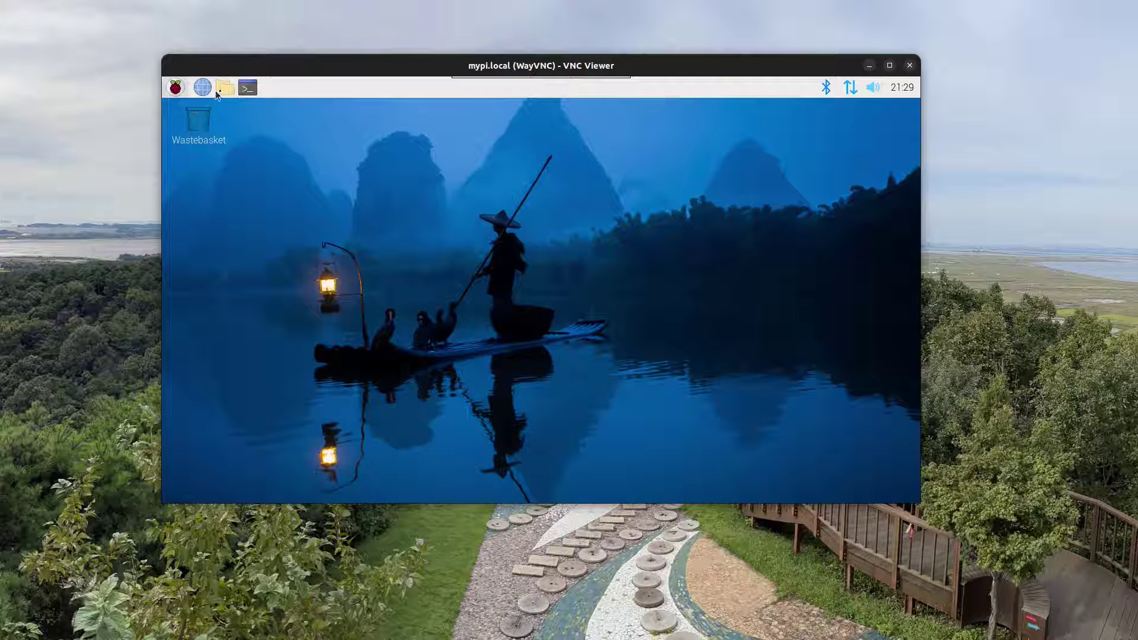
In a remote terminal, run sudo apt update and sudo apt list --upgradable
click(247, 88)
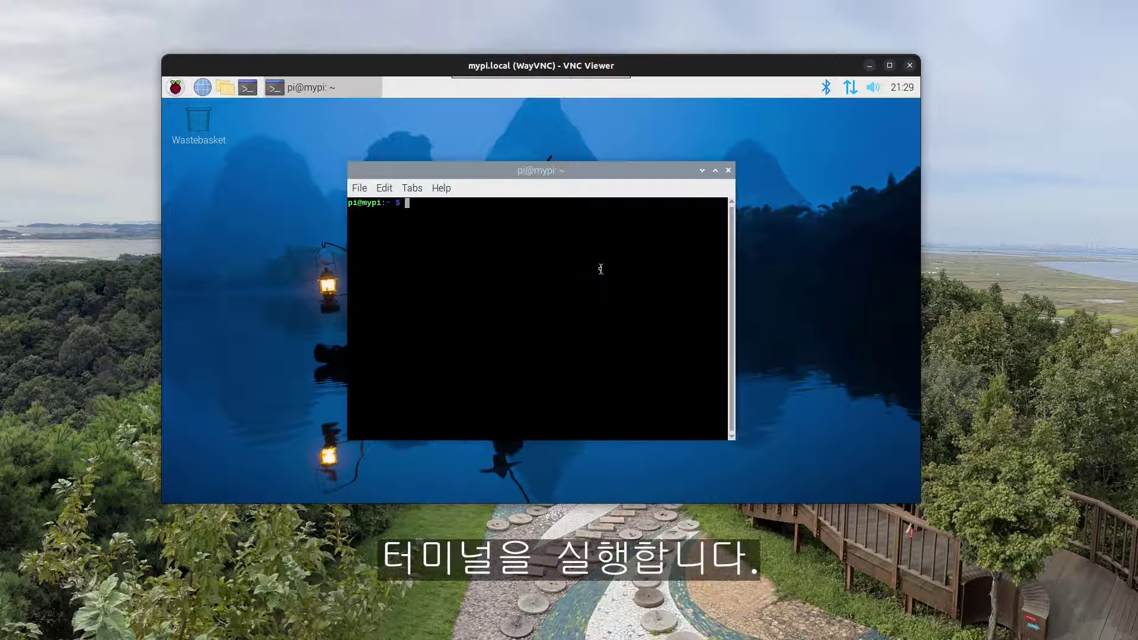
text(sudo apt )
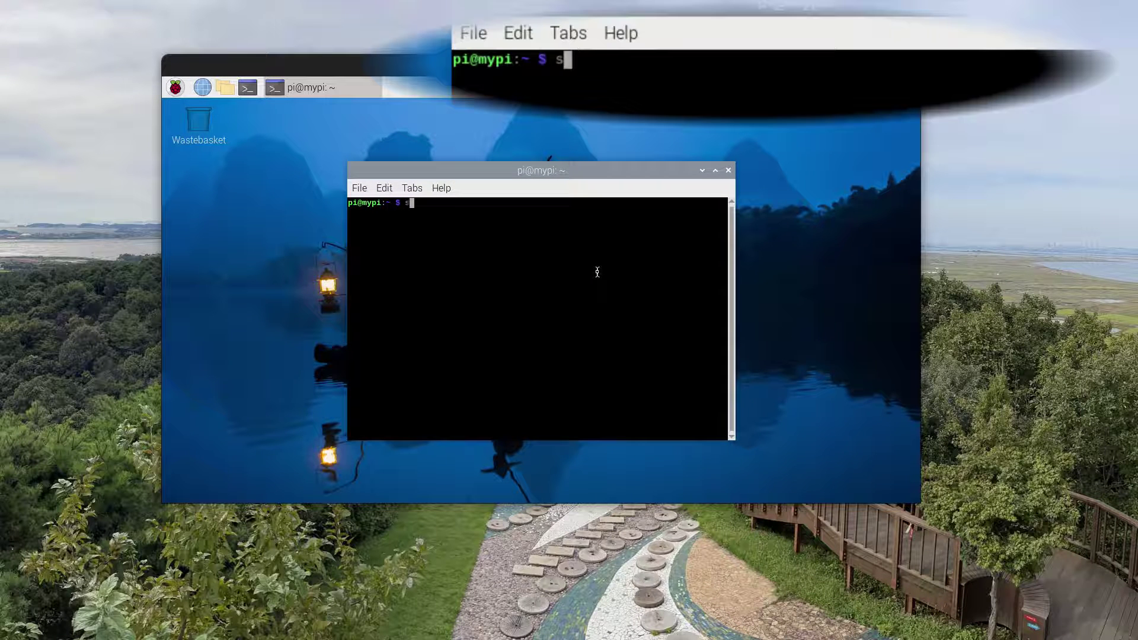
text(update)
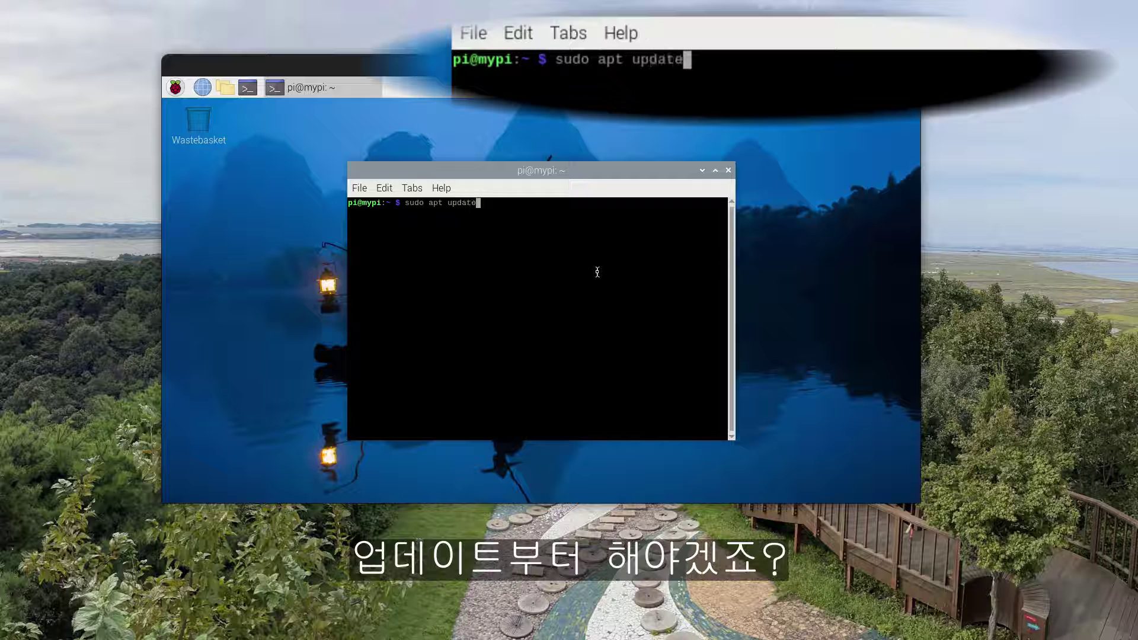
key(Return)
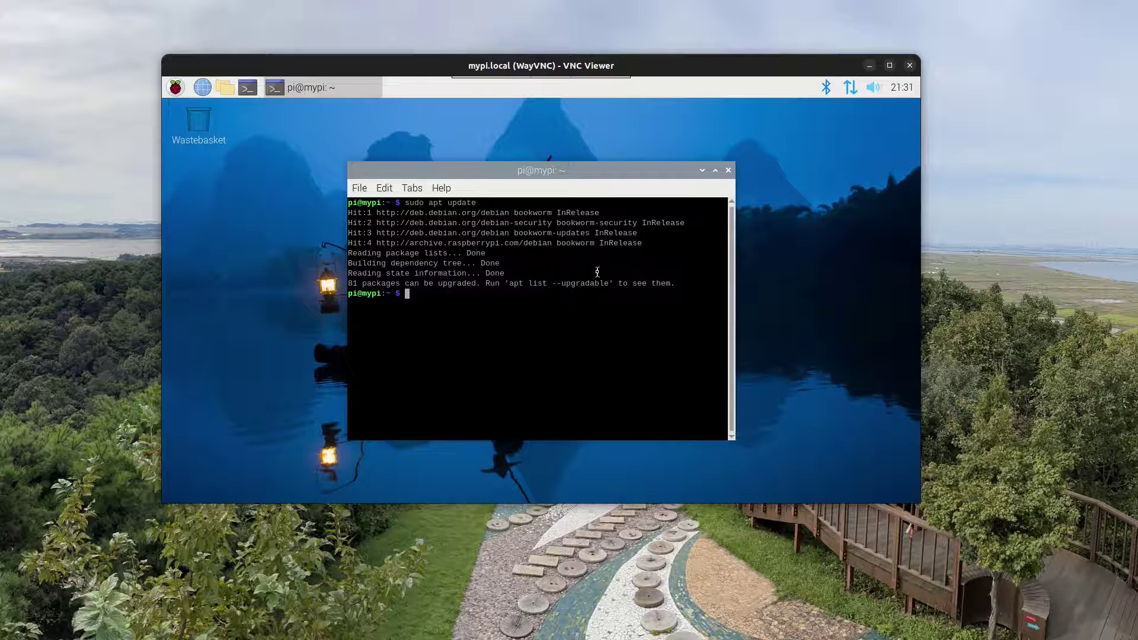
text(sudo apt list )
text(--upgrad)
text(ab)
text(ble)
key(Return)
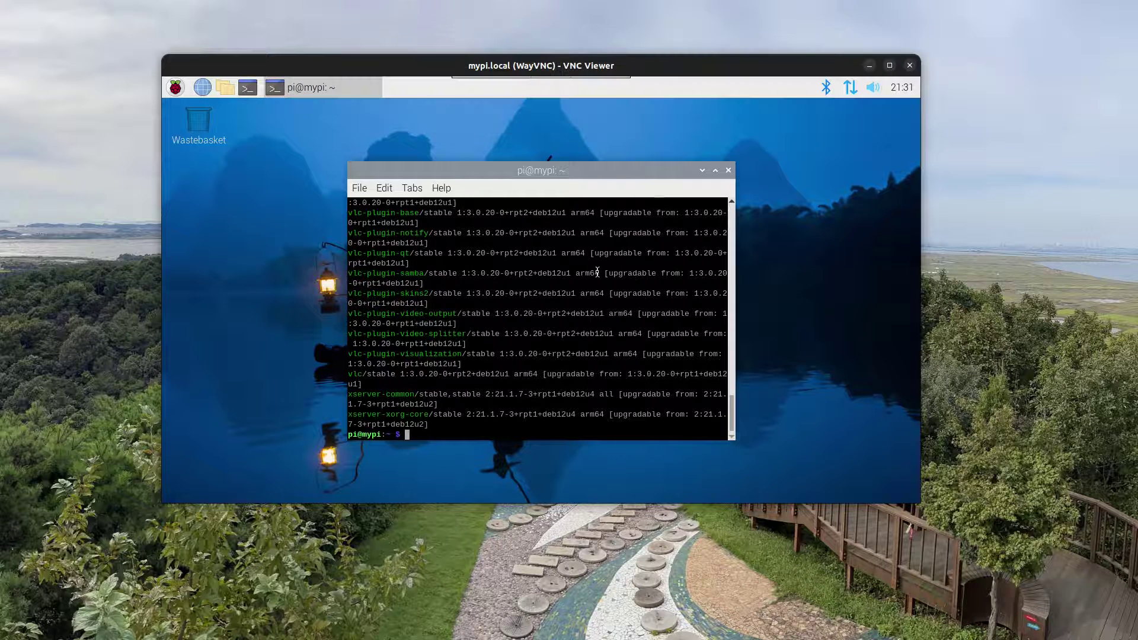
Run sudo apt upgrade -y to upgrade all installed packages
text(sudo pt)
key(BackSpace)
key(BackSpace)
text(apt upgrade -y)
key(Return)
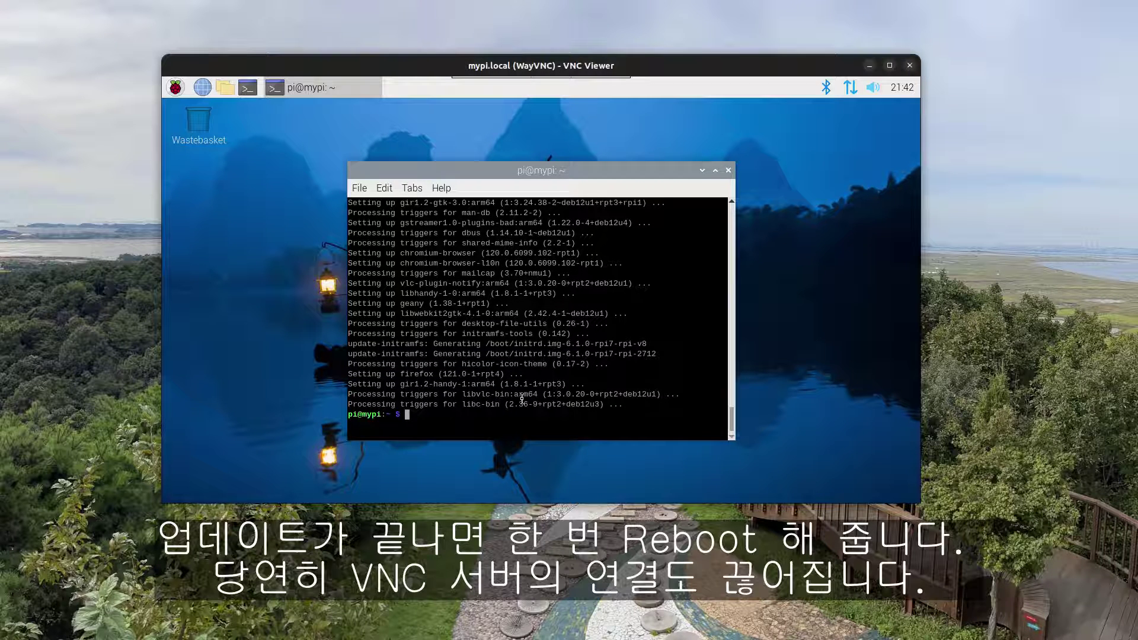
Reboot the Pi with sudo reboot, log back in with the password, and recentre the session window
text(sudo reboot)
key(Return)
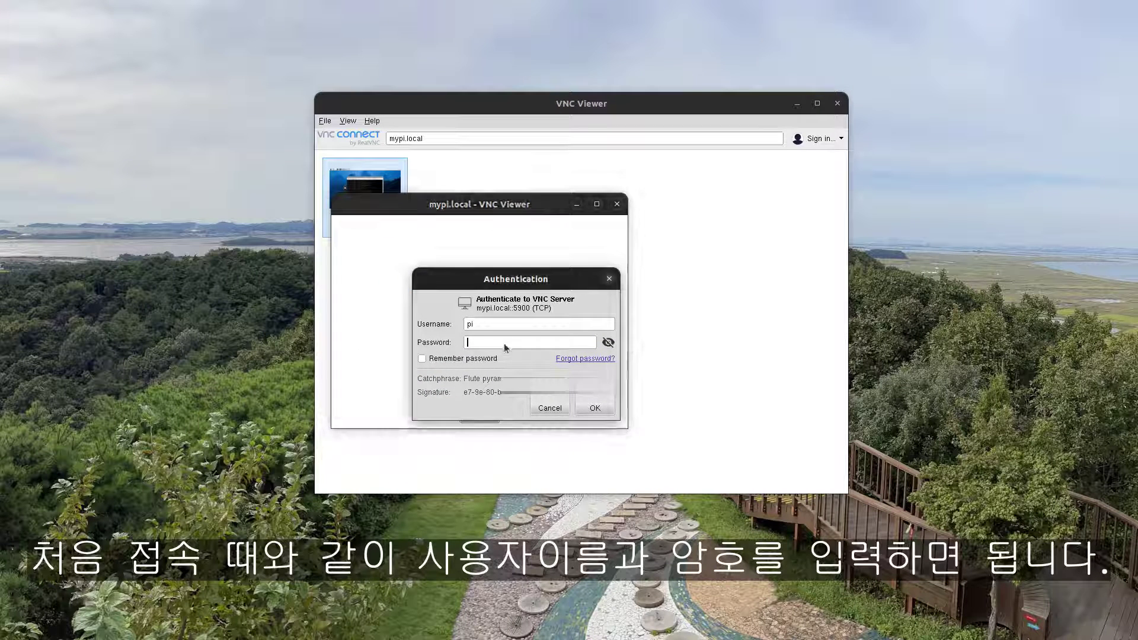
text(ra)
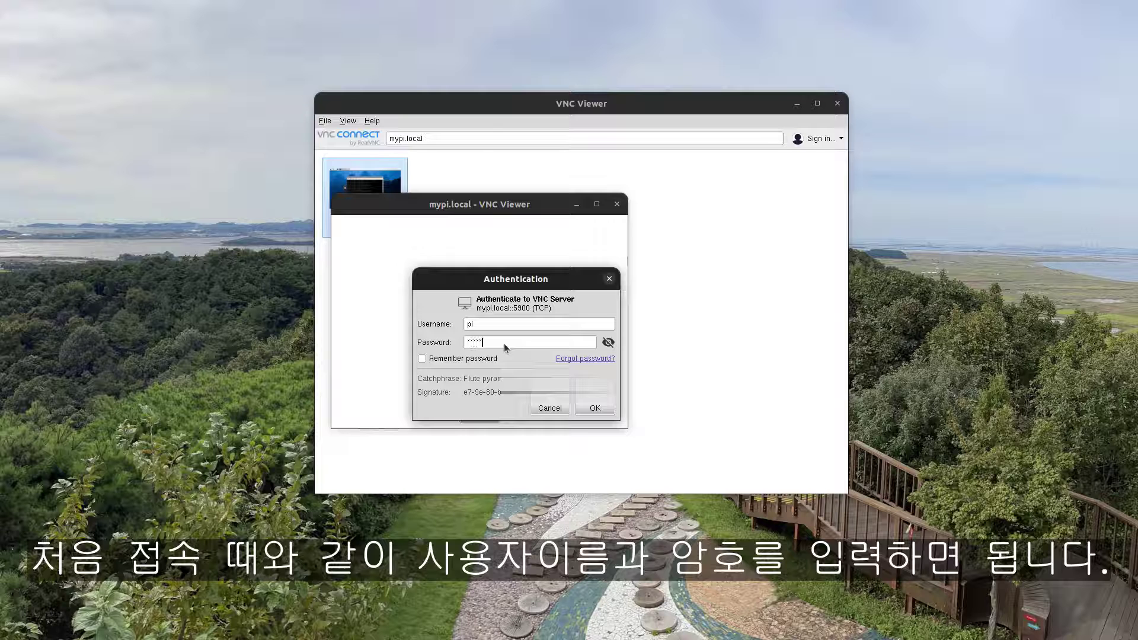
key(Return)
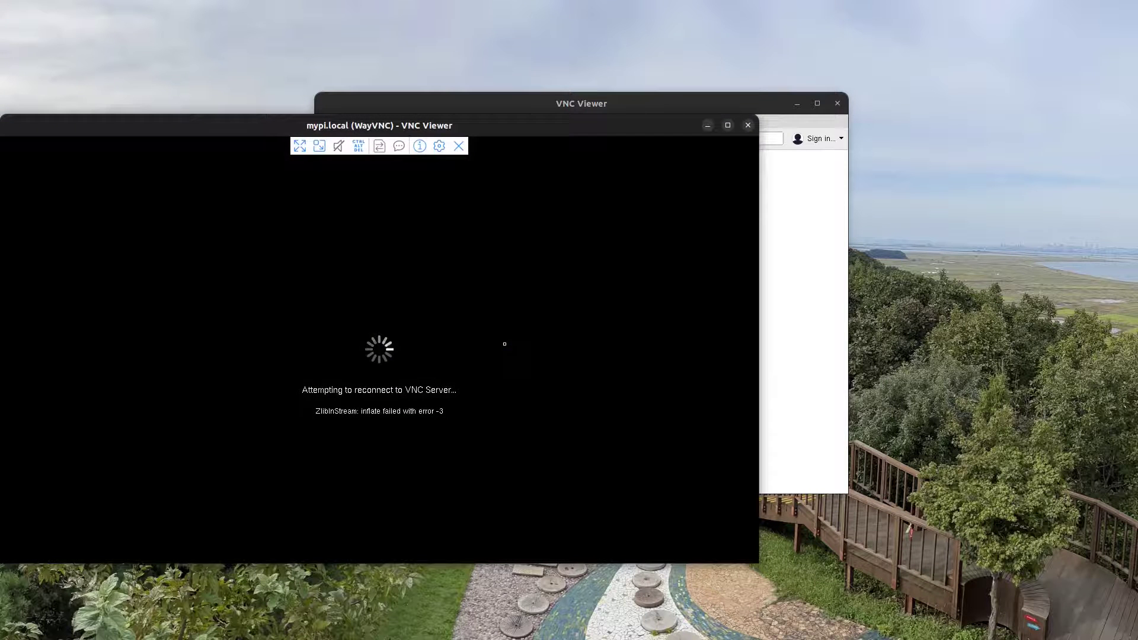
drag(493, 132, 658, 91)
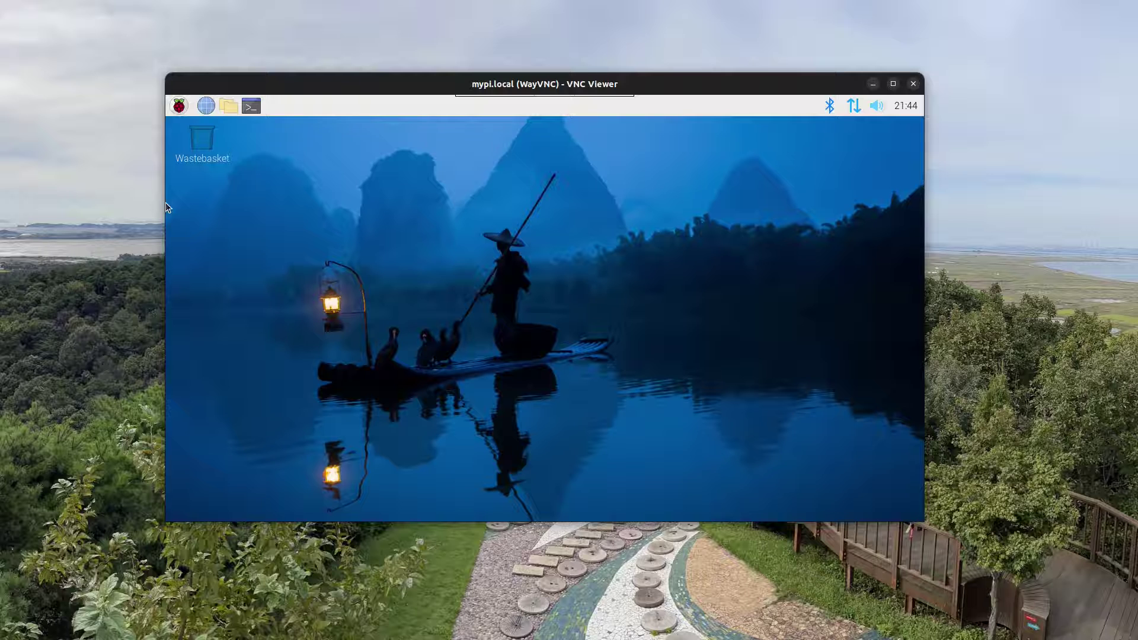
Launch Geany Programmer's Editor from the Raspberry Pi menu's Programming submenu
click(177, 106)
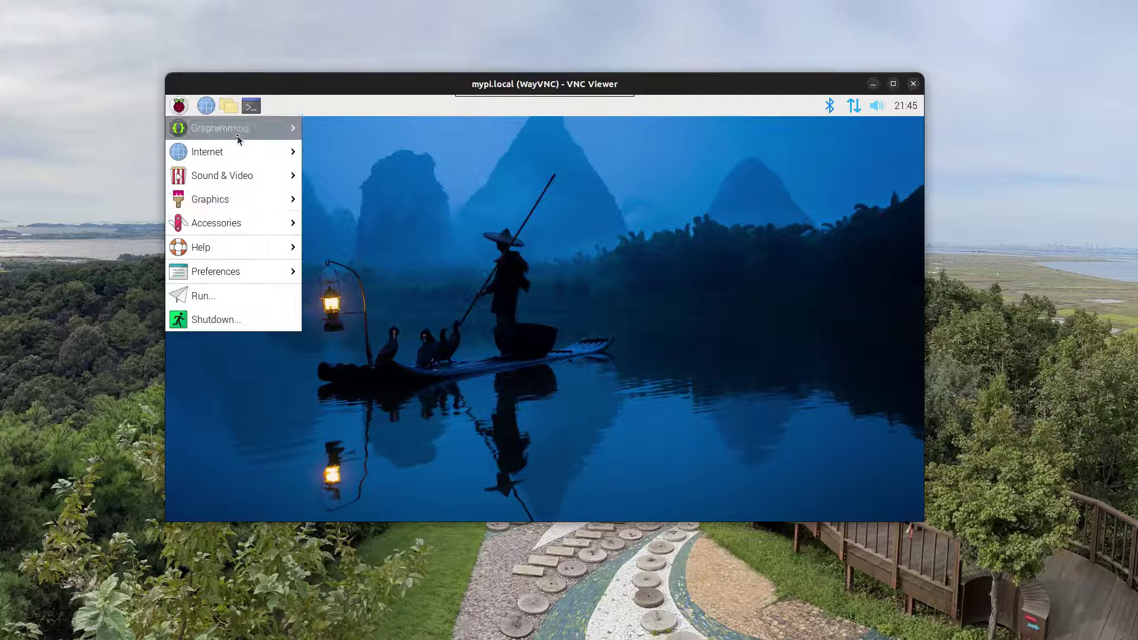
mouse_move(238, 138)
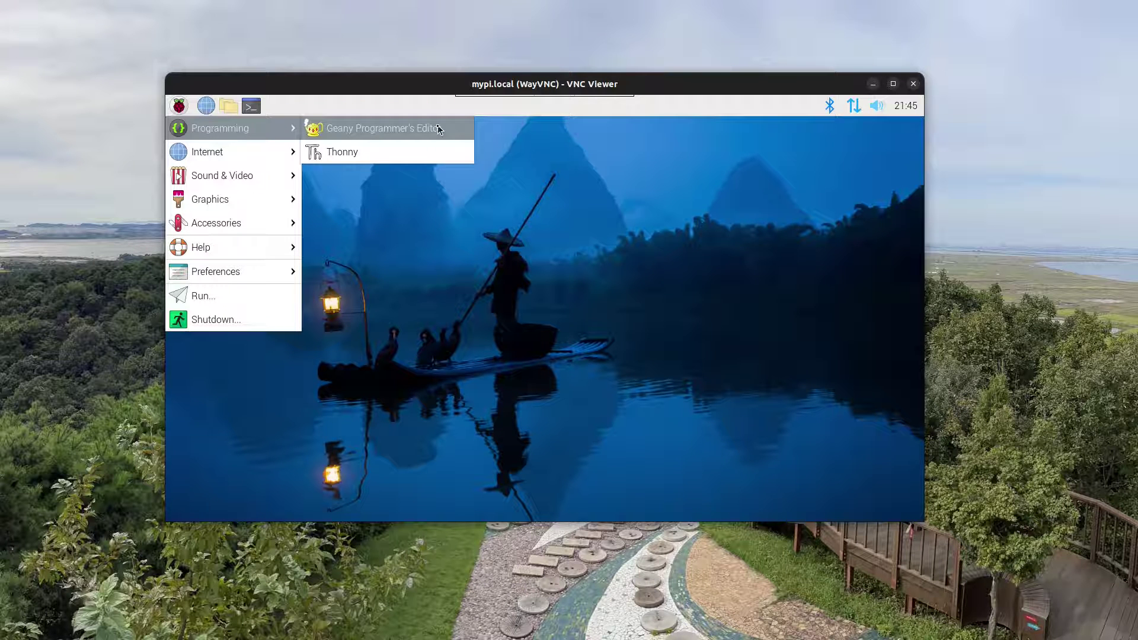
click(439, 129)
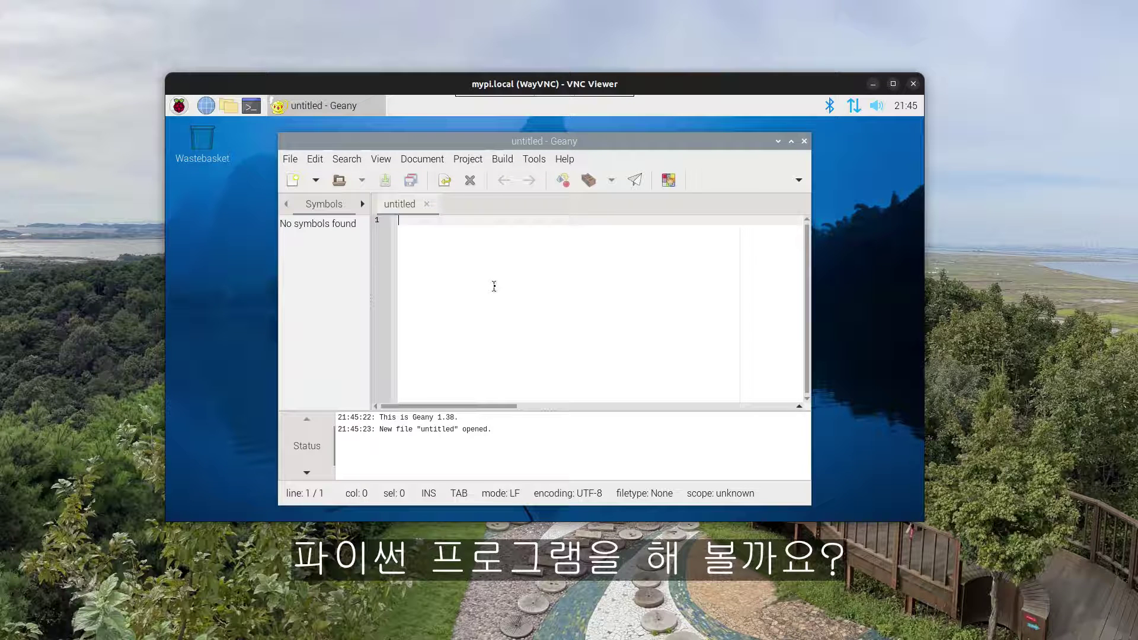
Write print("Hello, world") on line 1 and run it, which prompts to save the file
text(print)
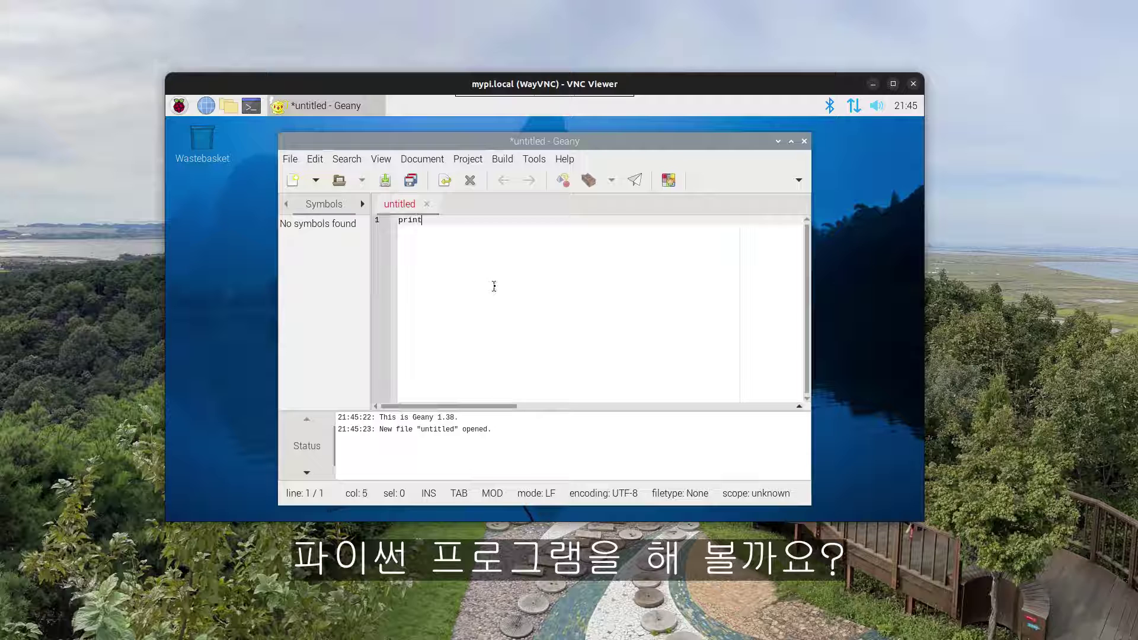
text(("Hello, world"))
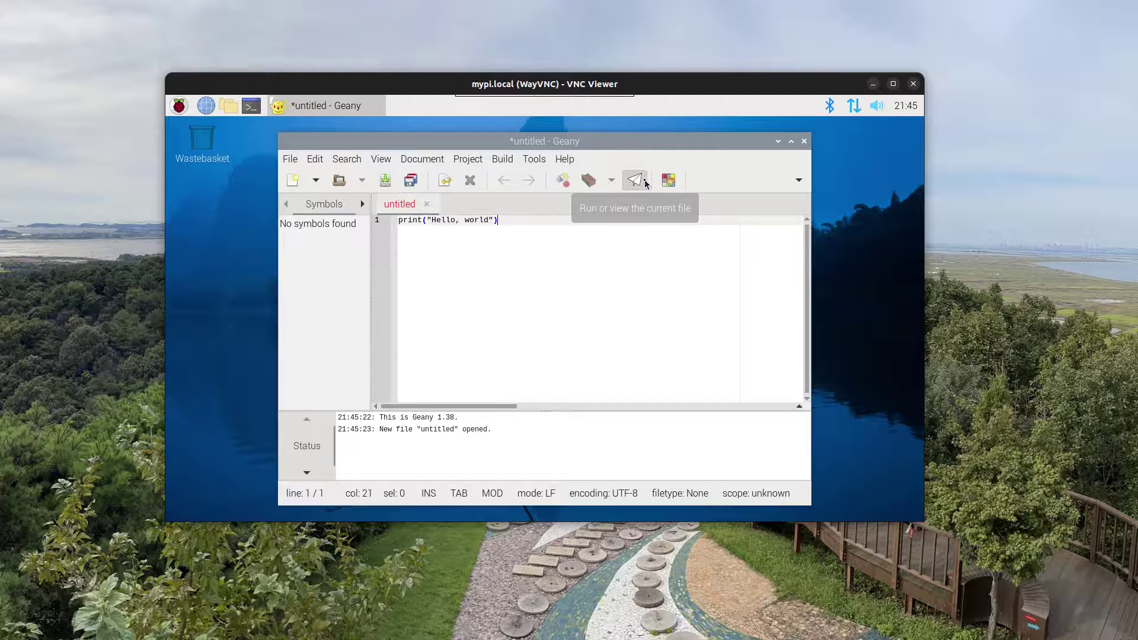
click(645, 184)
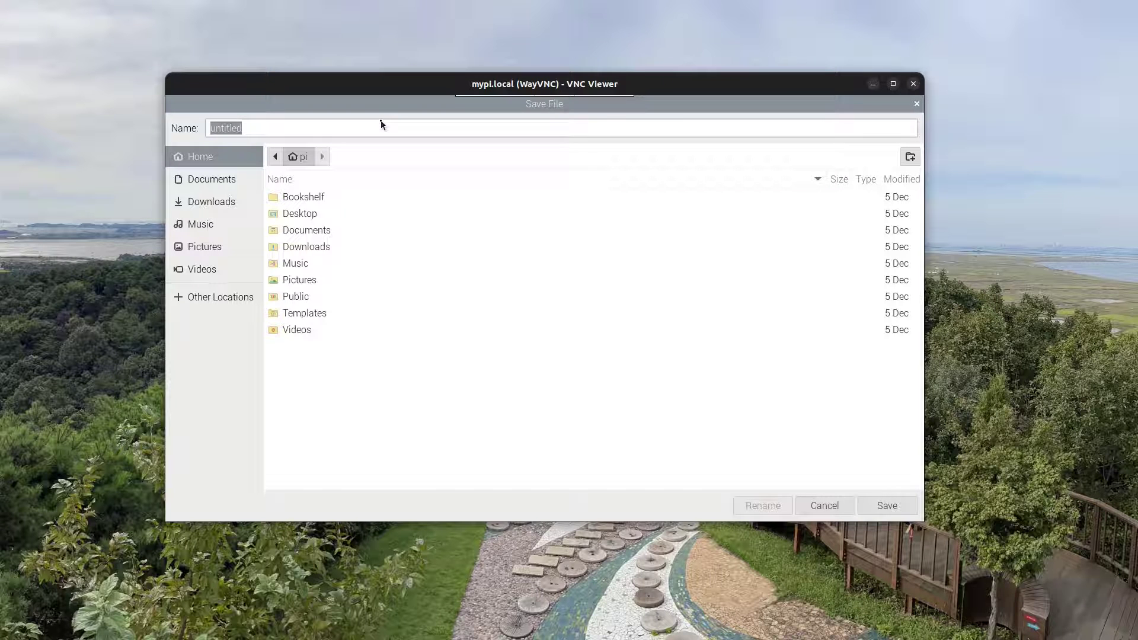
Save the script as hello.py, dismiss its Hello, world output window, and close Geany
text(hello.py)
click(904, 511)
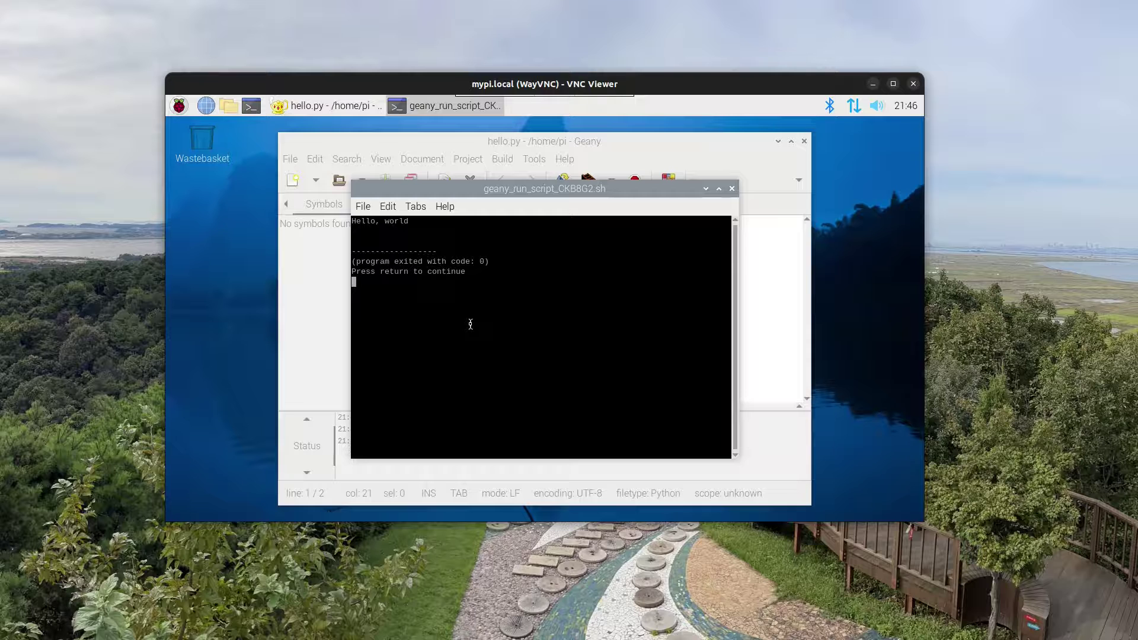
key(Return)
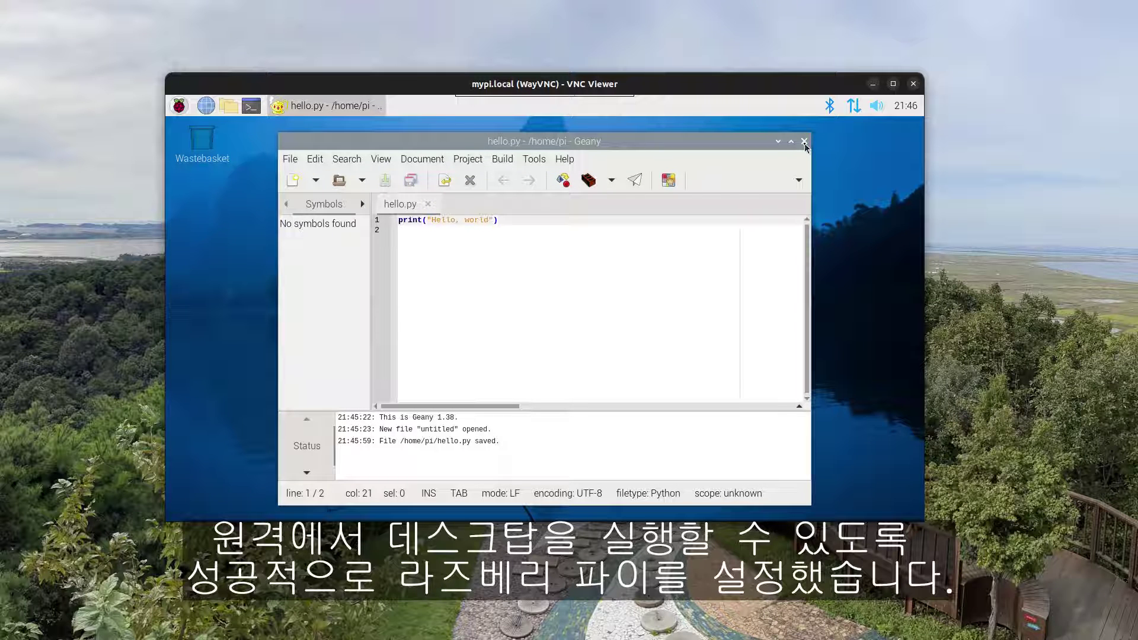
click(805, 143)
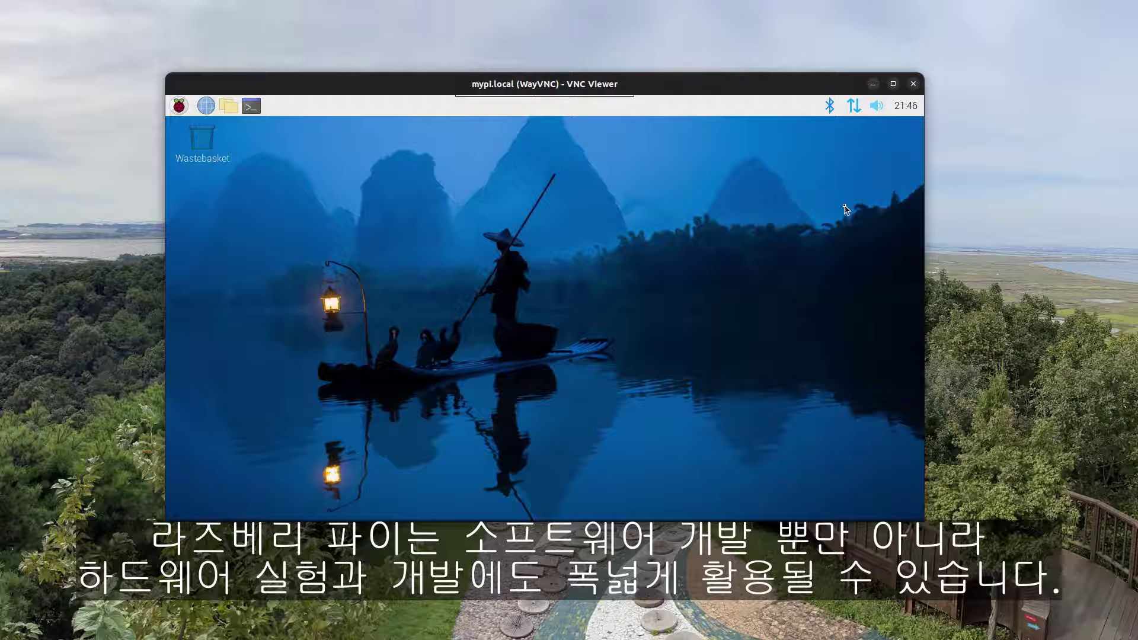